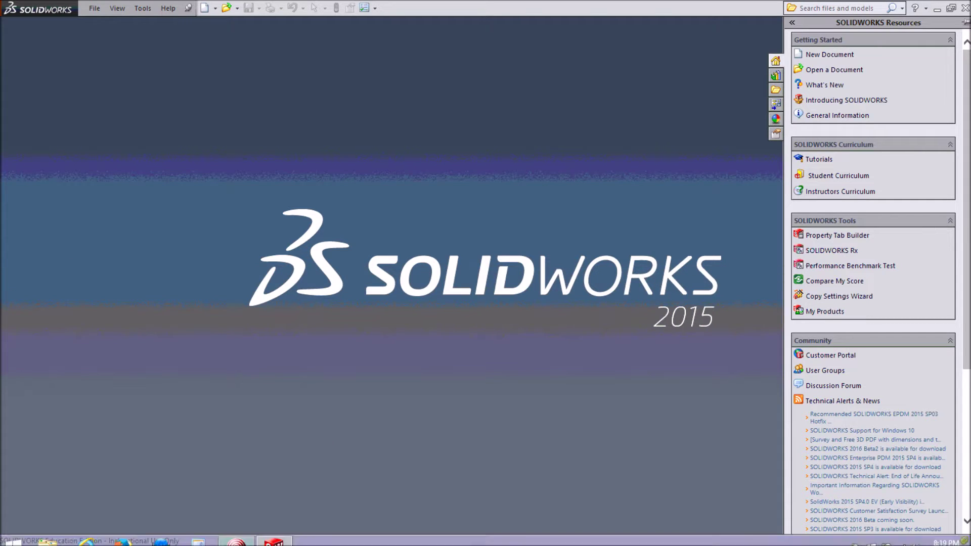
# Collapse the SOLIDWORKS Resources task pane to reveal the empty start screen
pyautogui.click(232, 490)
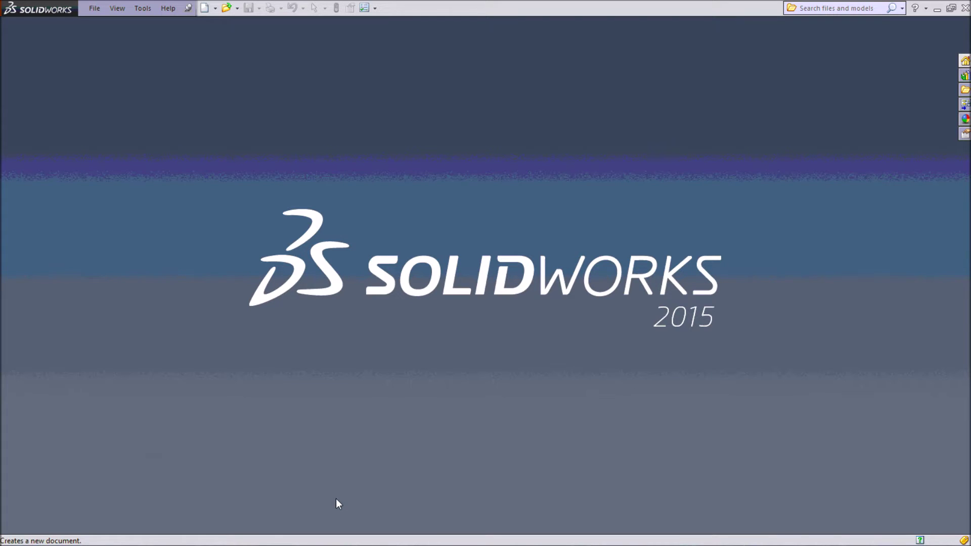
# Create a new blank Part document (Part2) from the New SOLIDWORKS Document dialog
pyautogui.click(215, 10)
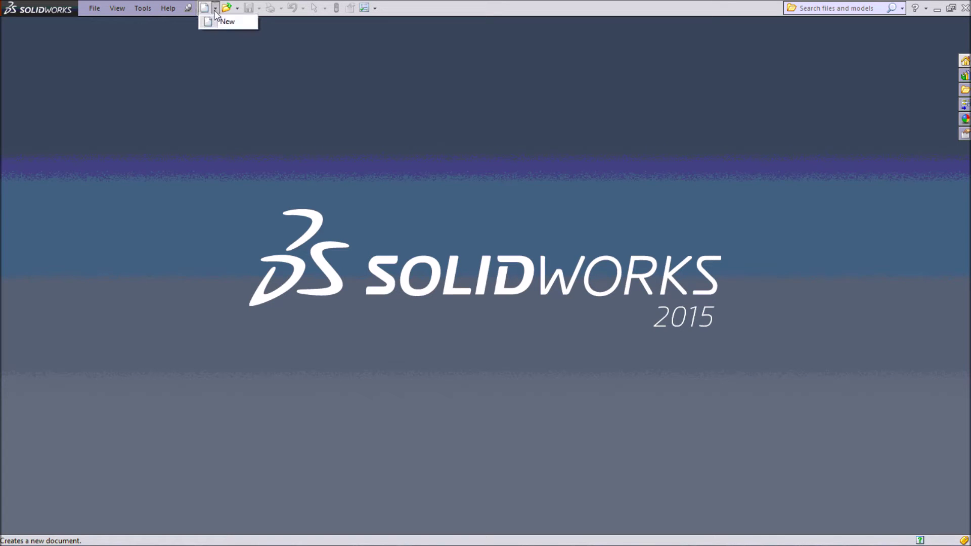
pyautogui.click(215, 20)
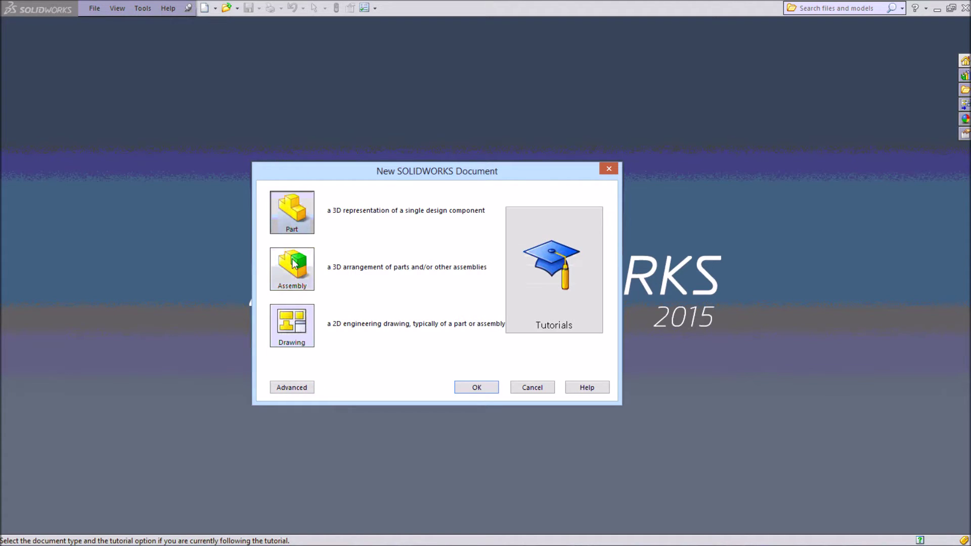
pyautogui.click(288, 387)
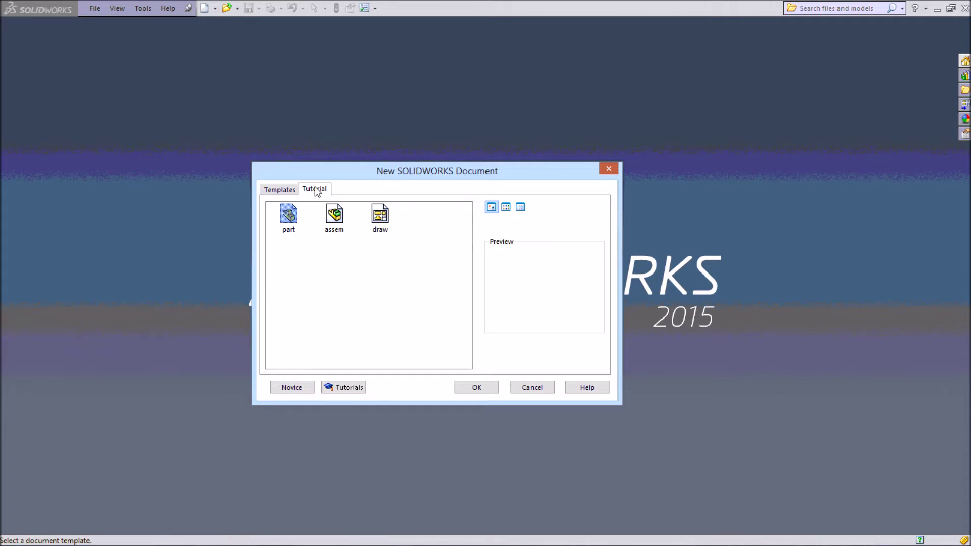
pyautogui.click(279, 191)
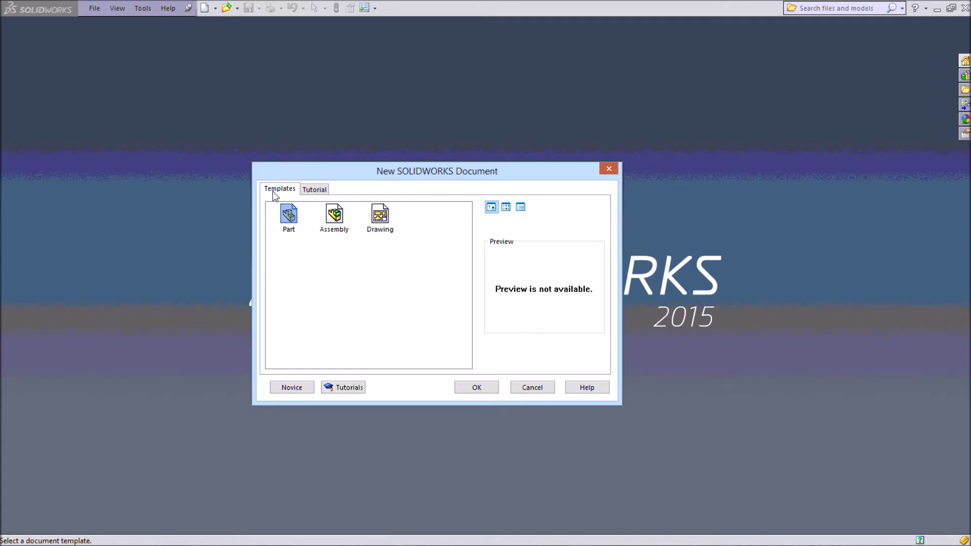
pyautogui.click(289, 388)
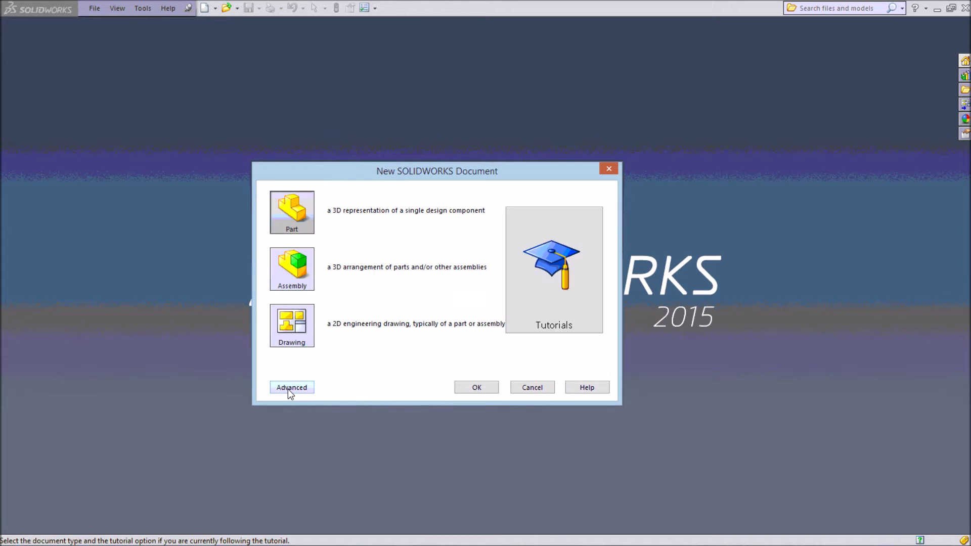
pyautogui.click(295, 214)
pyautogui.click(476, 388)
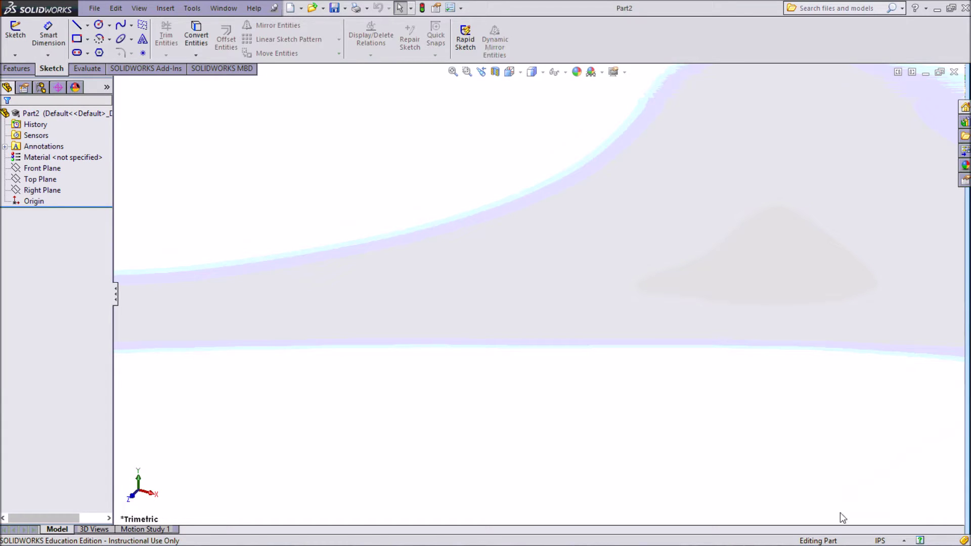
pyautogui.click(858, 521)
pyautogui.click(877, 527)
pyautogui.click(885, 540)
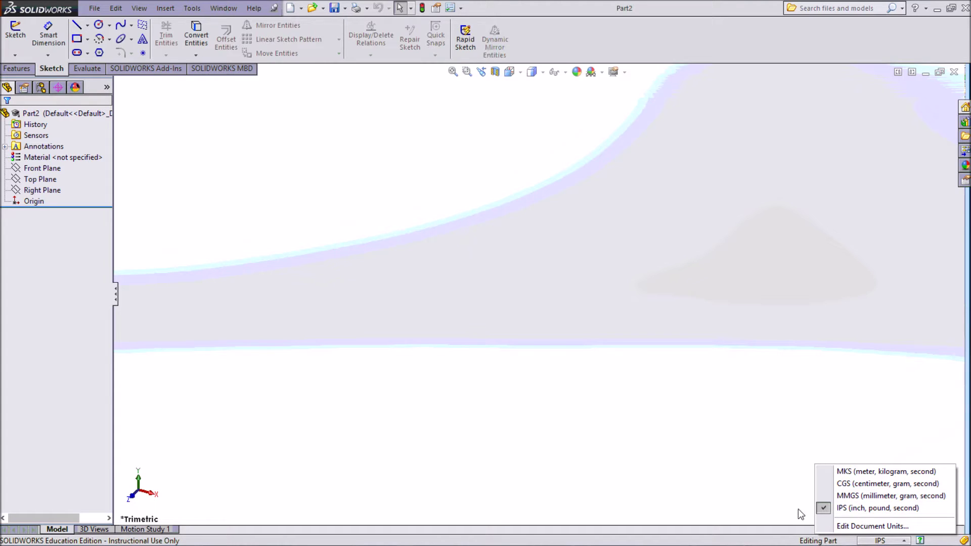
pyautogui.click(832, 528)
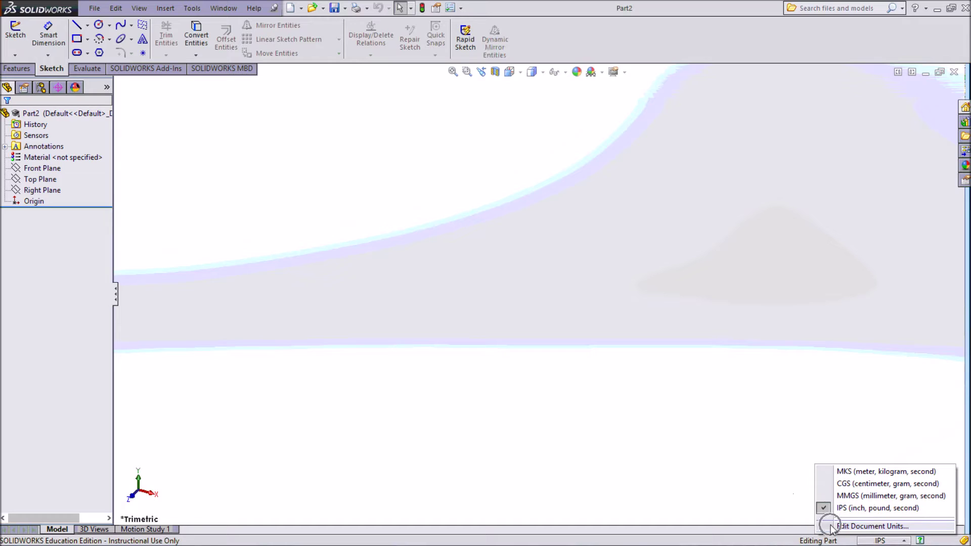
pyautogui.click(822, 528)
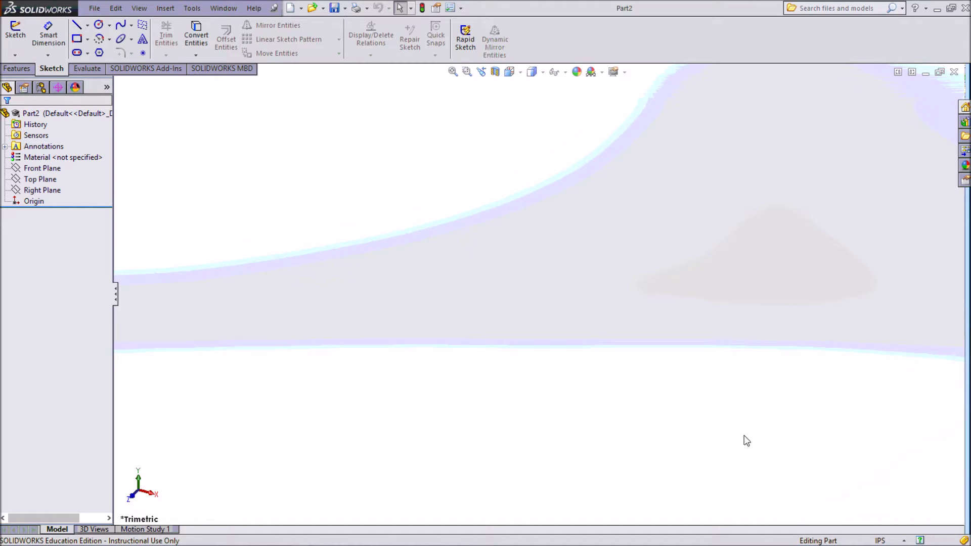
pyautogui.click(461, 9)
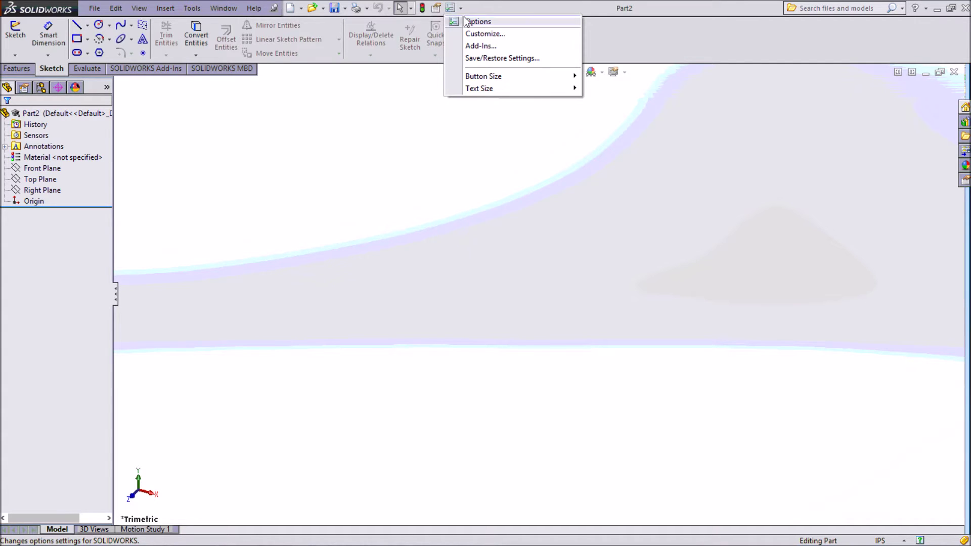
pyautogui.click(464, 20)
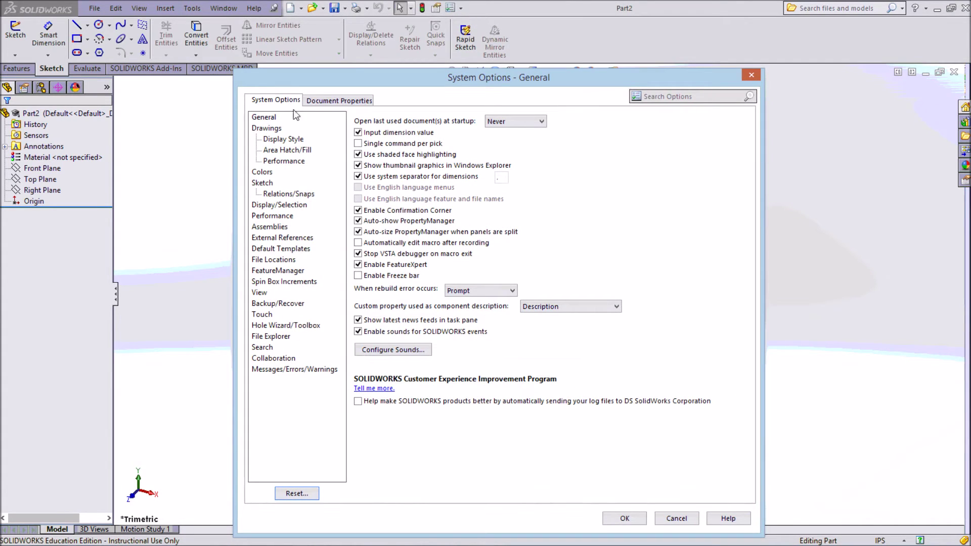
pyautogui.click(273, 101)
pyautogui.click(327, 101)
pyautogui.click(285, 101)
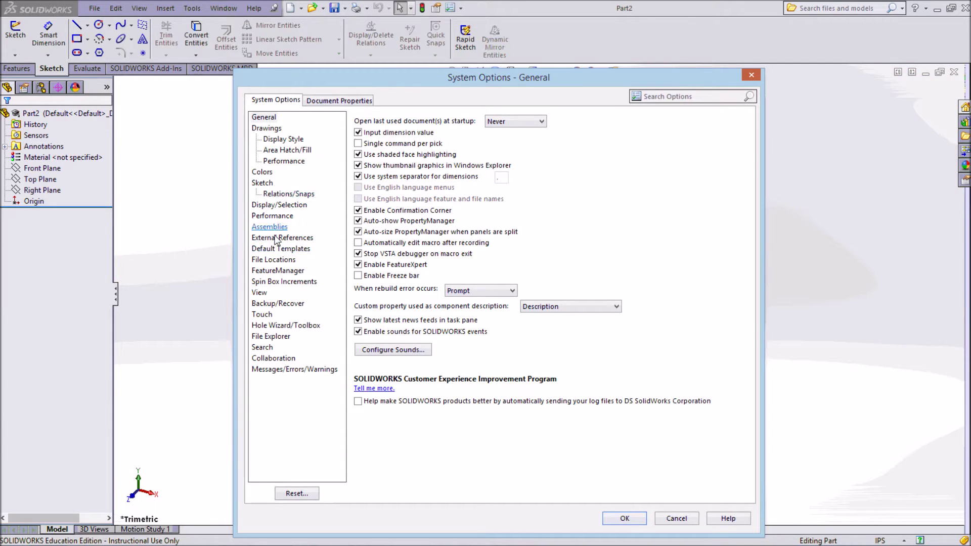
pyautogui.click(338, 101)
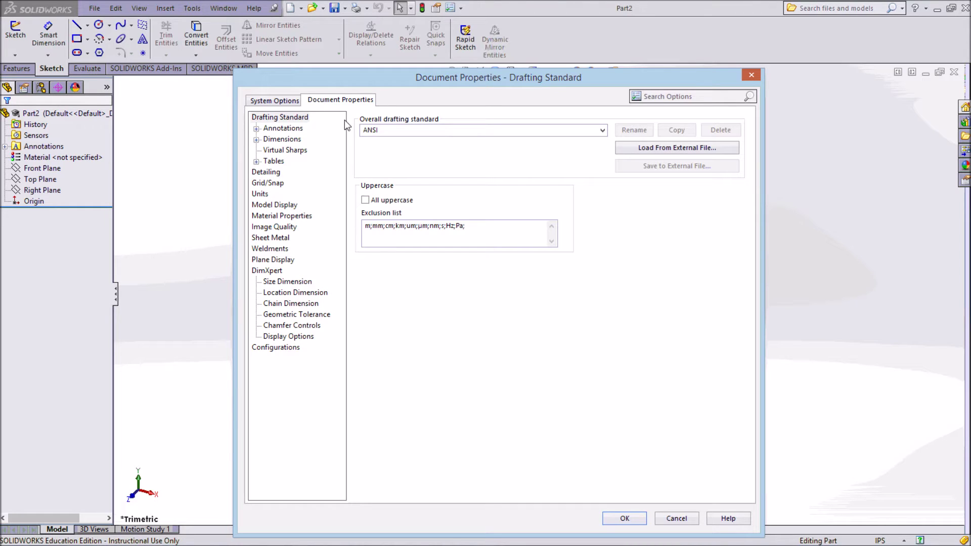
pyautogui.click(263, 184)
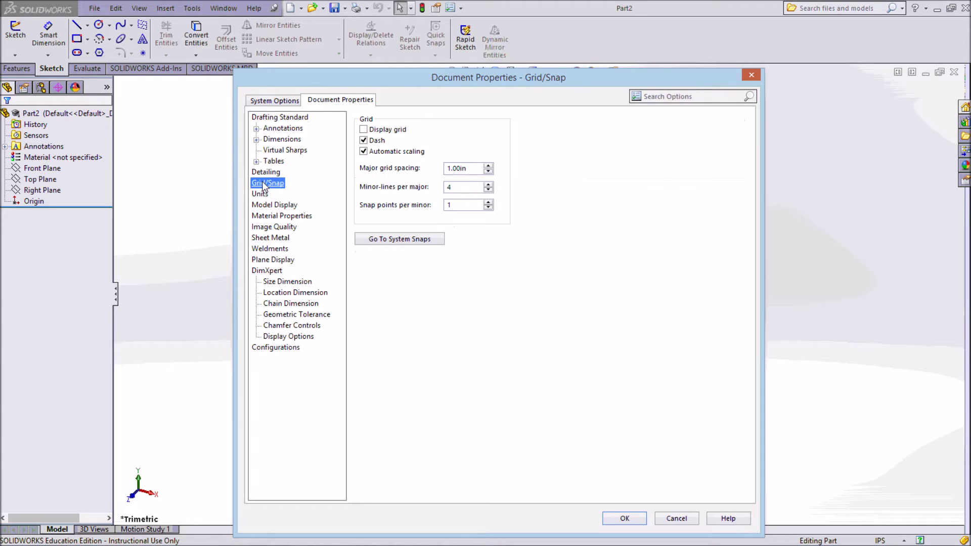
pyautogui.click(262, 195)
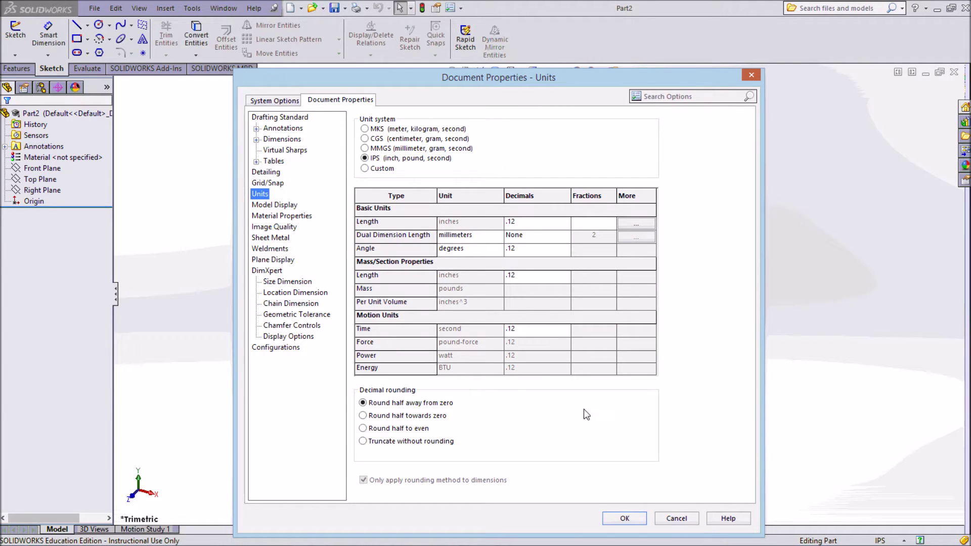
pyautogui.click(627, 518)
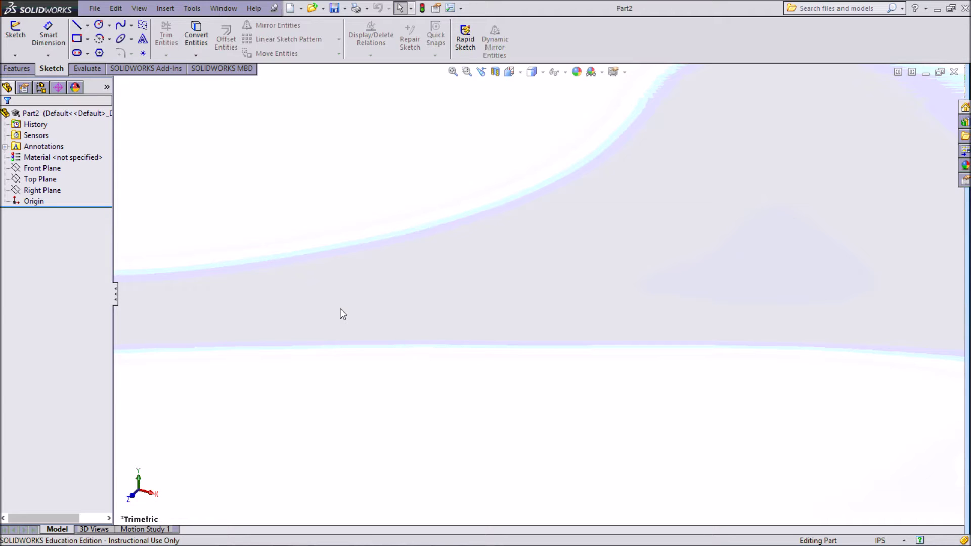
pyautogui.click(42, 191)
pyautogui.click(461, 9)
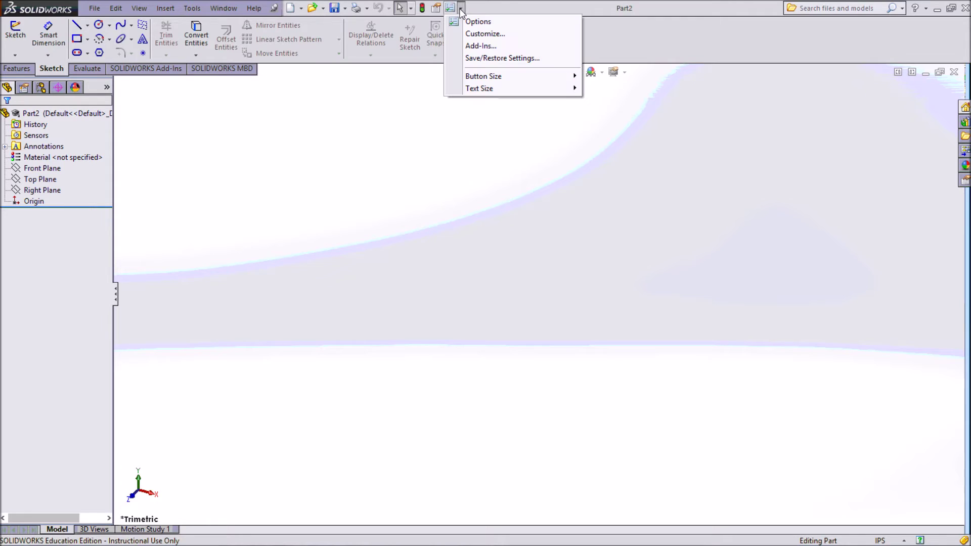
# Assign keyboard shortcut P to the Planes command under Customize > Keyboard
pyautogui.click(477, 34)
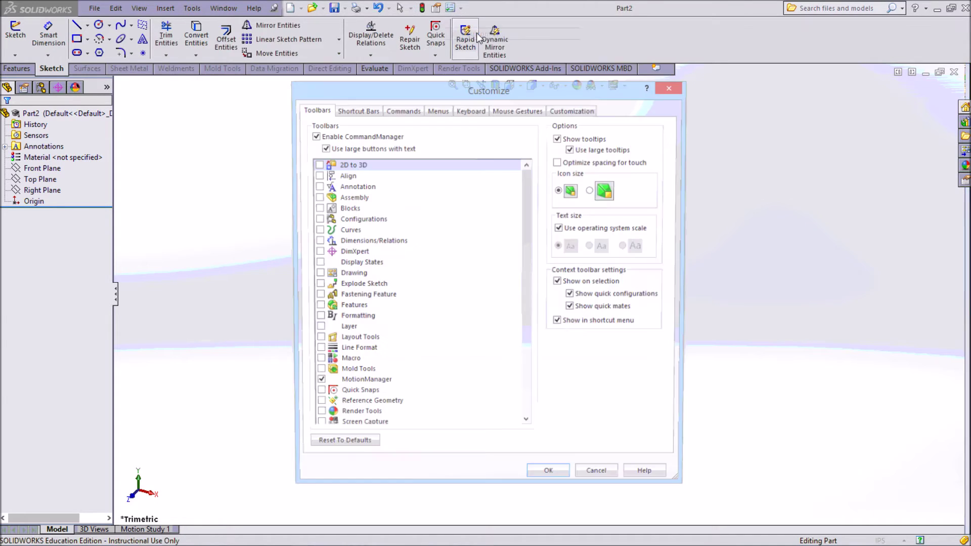
pyautogui.click(465, 111)
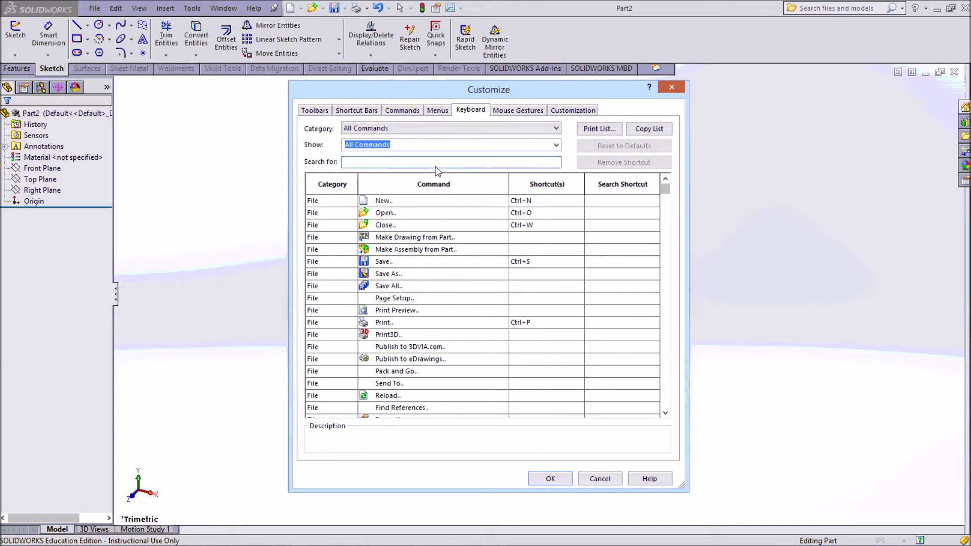
pyautogui.write('planes')
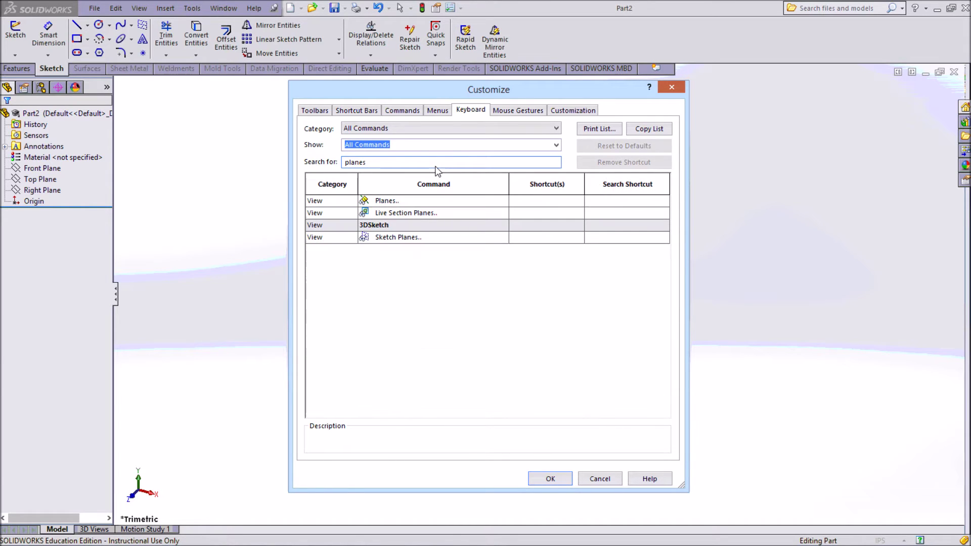
pyautogui.click(414, 200)
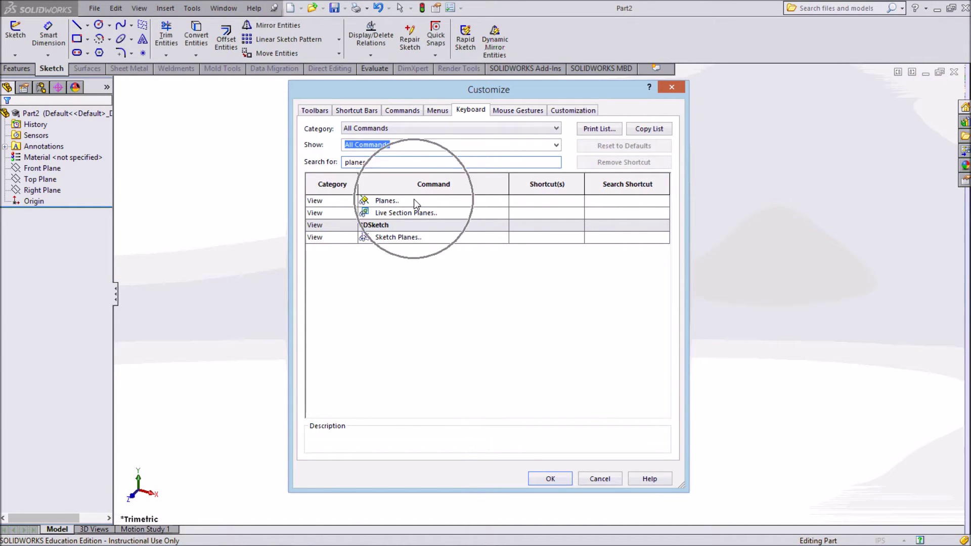
pyautogui.click(521, 199)
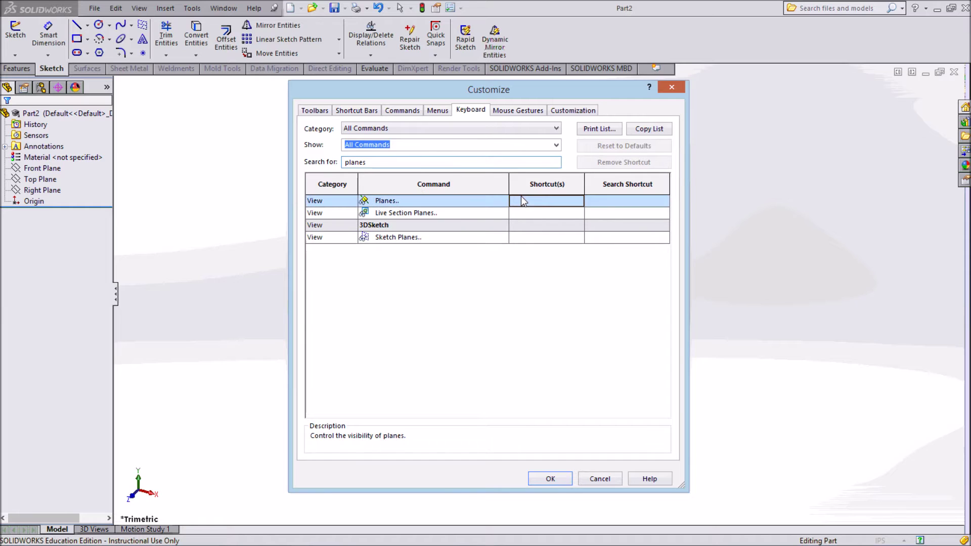
pyautogui.press('p')
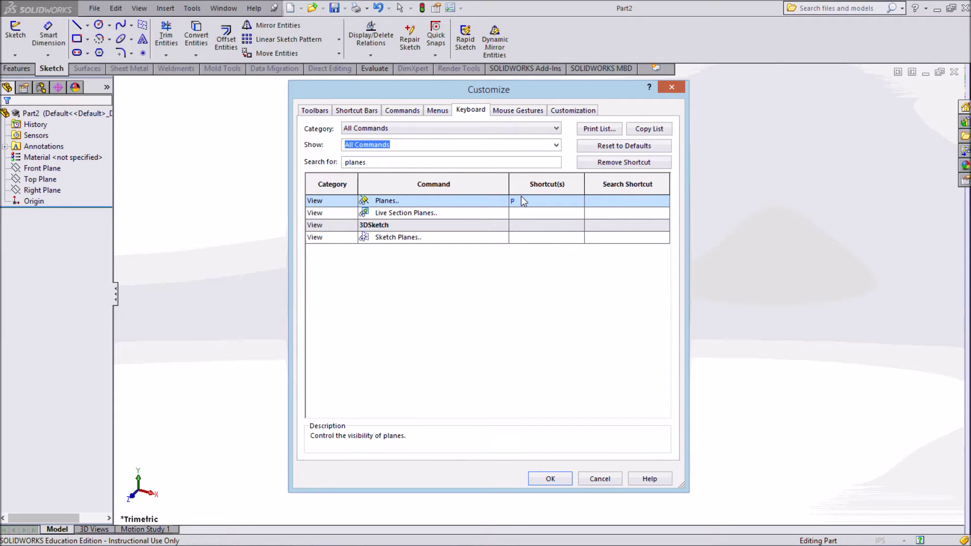
pyautogui.click(559, 480)
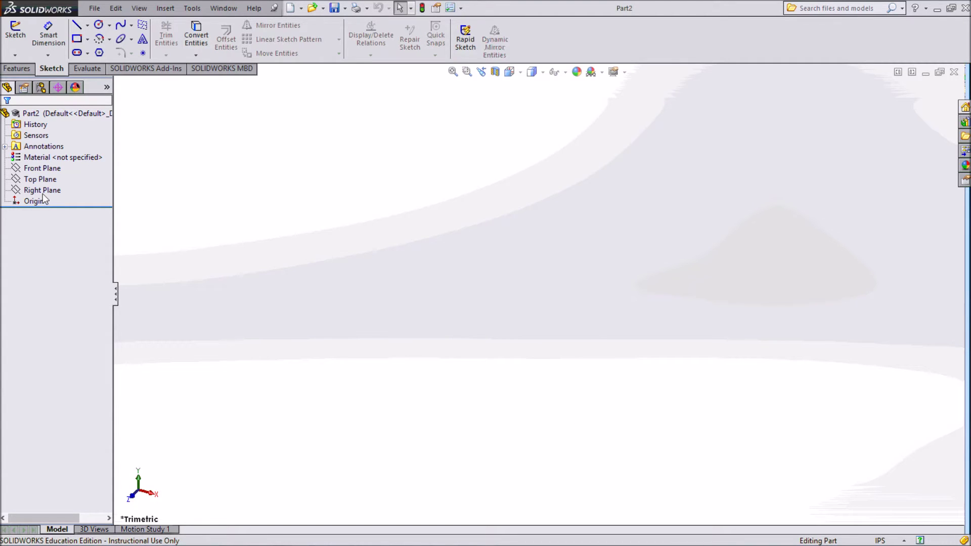
# Select the Front, Top and Right Planes in the tree and set them to Show
pyautogui.click(38, 168)
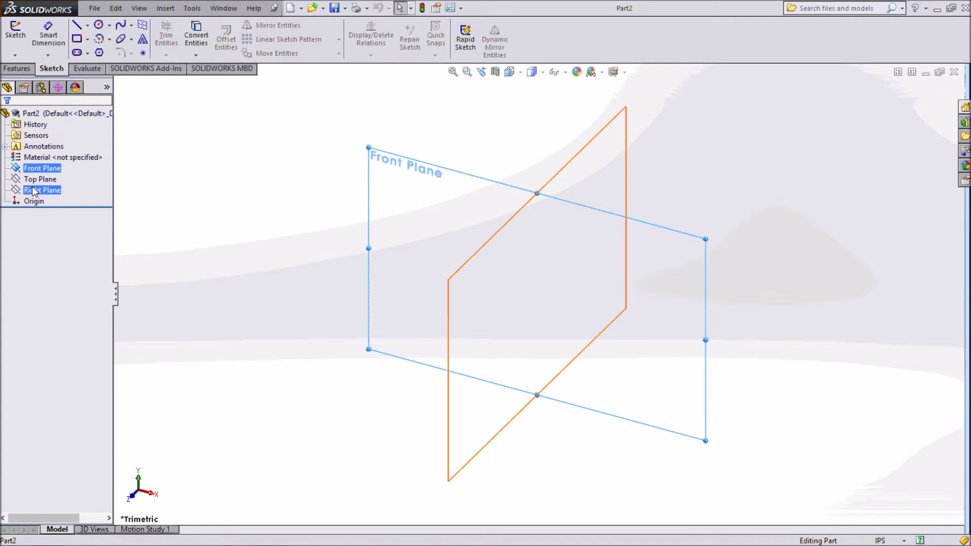
pyautogui.keyDown('ctrl'); pyautogui.click(35, 180); pyautogui.keyUp('ctrl')
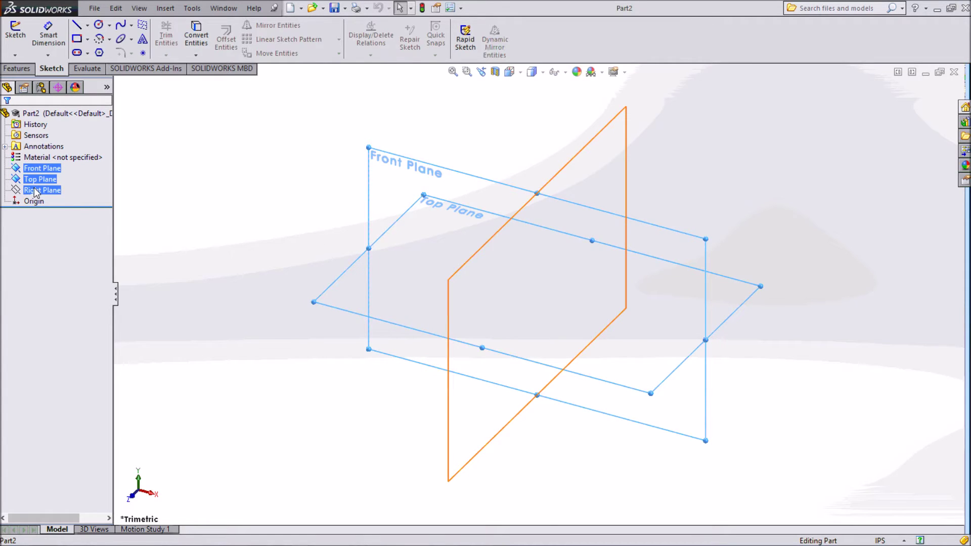
pyautogui.moveTo(43, 173)
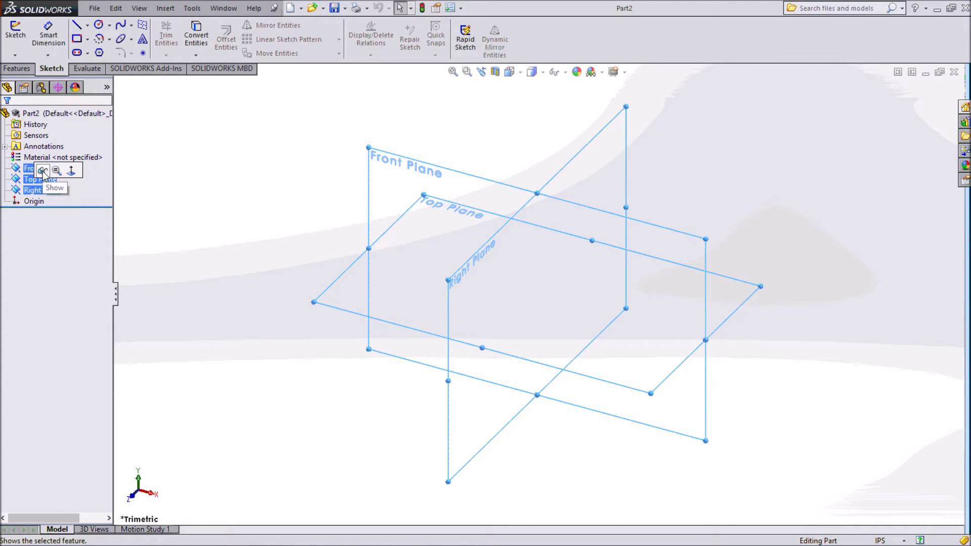
pyautogui.click(42, 172)
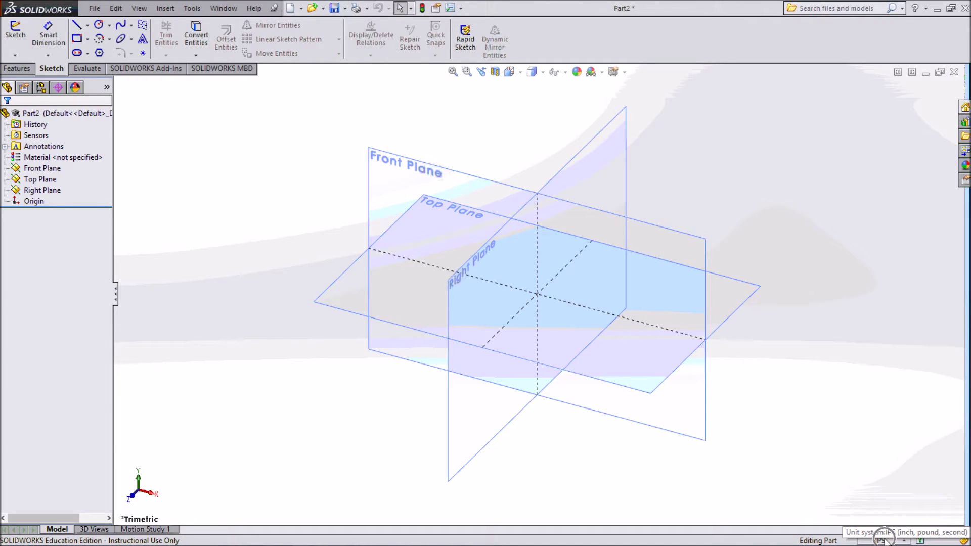
# Review the IPS document units, then go to the Document Properties unit settings
pyautogui.click(886, 540)
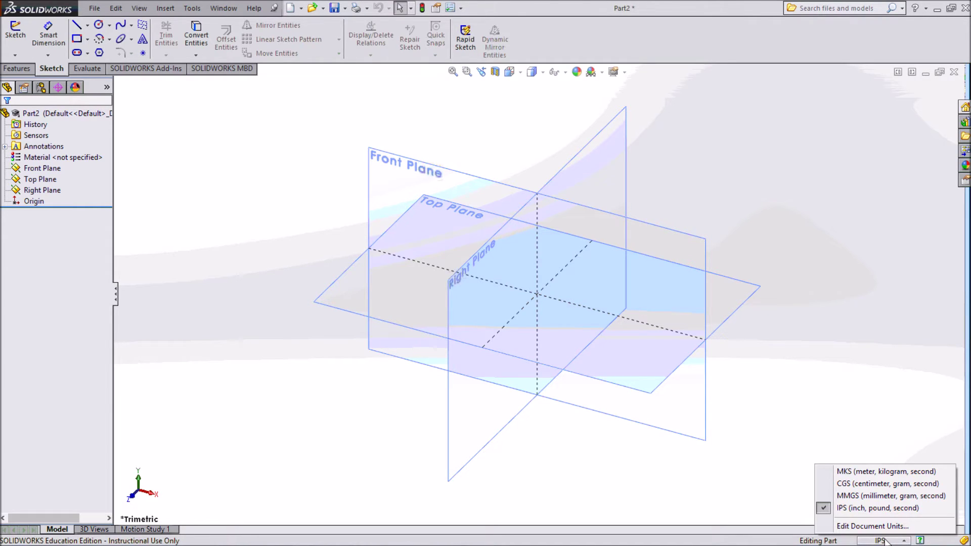
pyautogui.click(878, 527)
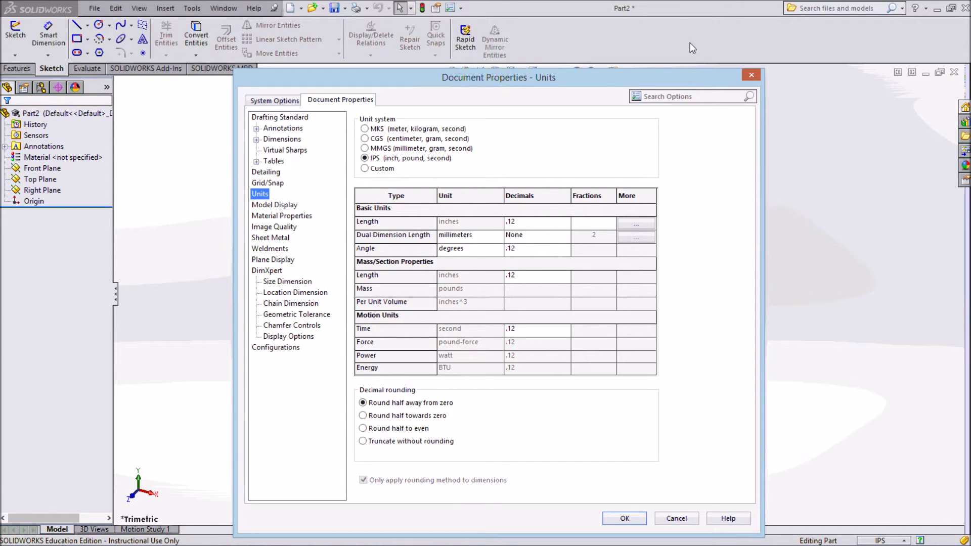
pyautogui.click(754, 73)
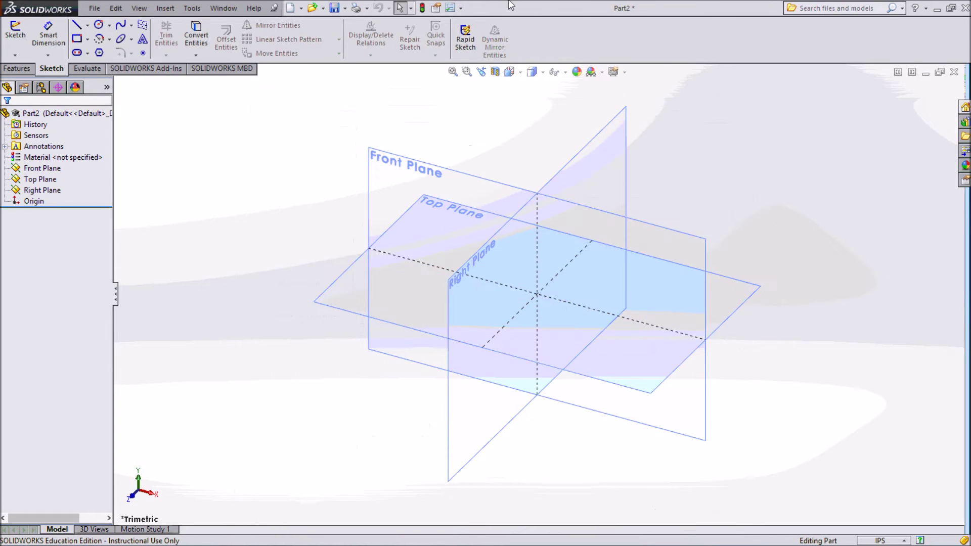
pyautogui.click(460, 8)
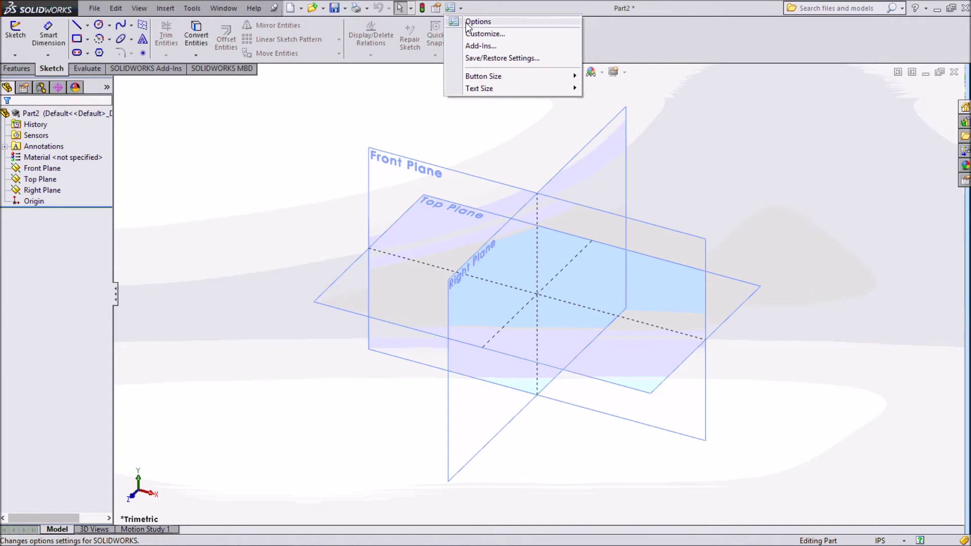
pyautogui.click(466, 23)
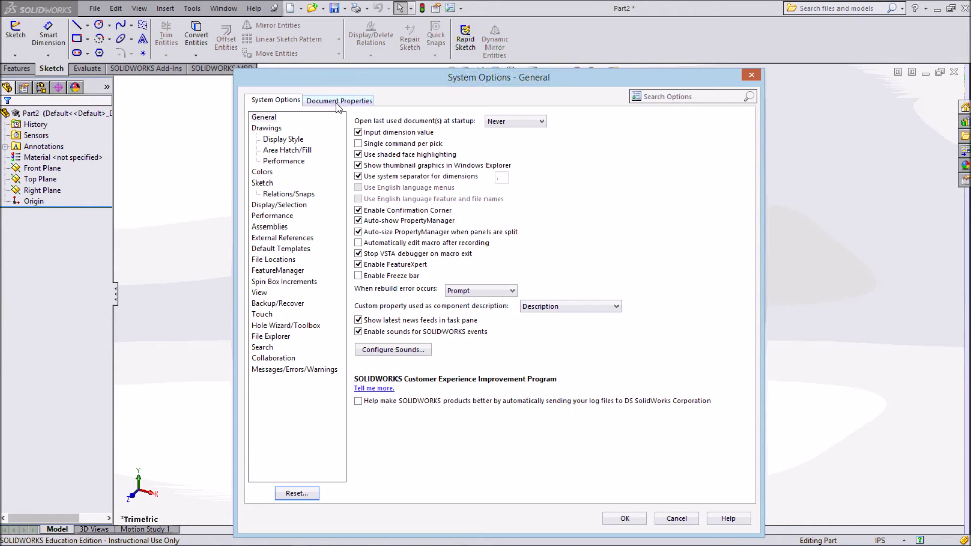
pyautogui.click(336, 101)
pyautogui.click(259, 195)
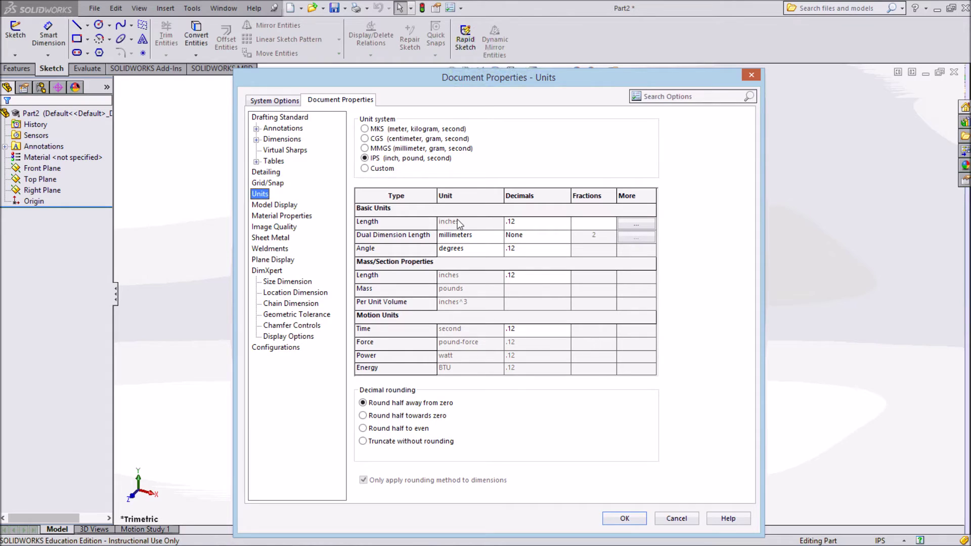
# Set length decimals to .123 and angle decimals to .1, and apply
pyautogui.click(536, 223)
pyautogui.click(565, 222)
pyautogui.click(567, 222)
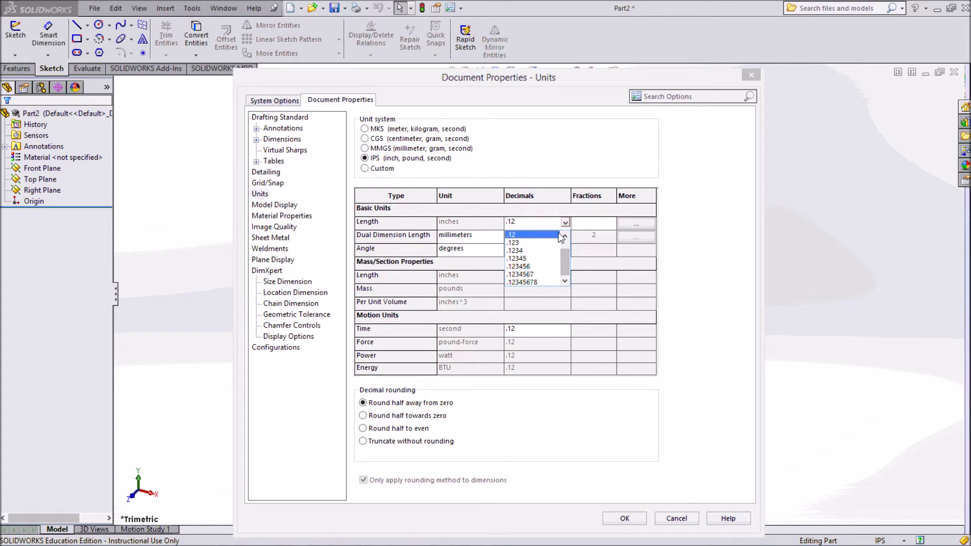
pyautogui.click(552, 248)
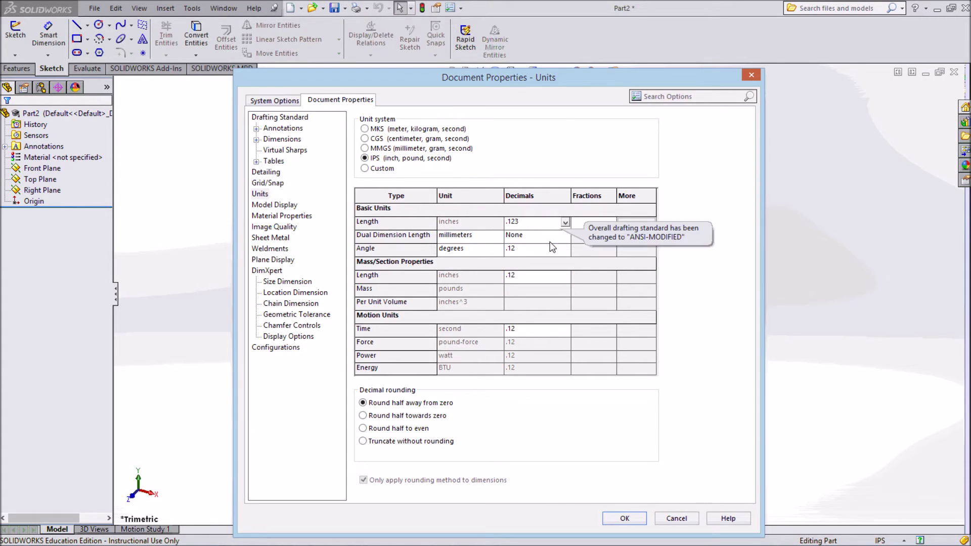
pyautogui.click(546, 251)
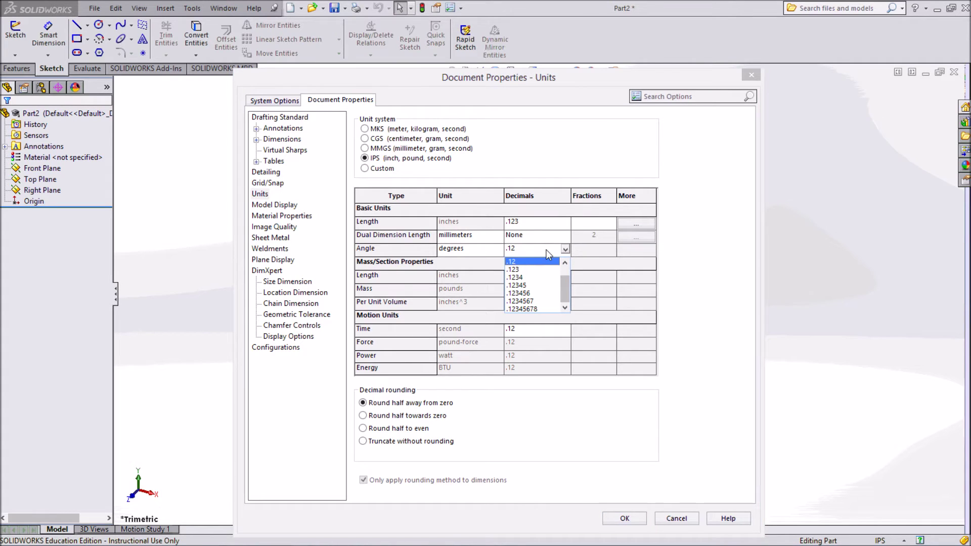
pyautogui.click(567, 263)
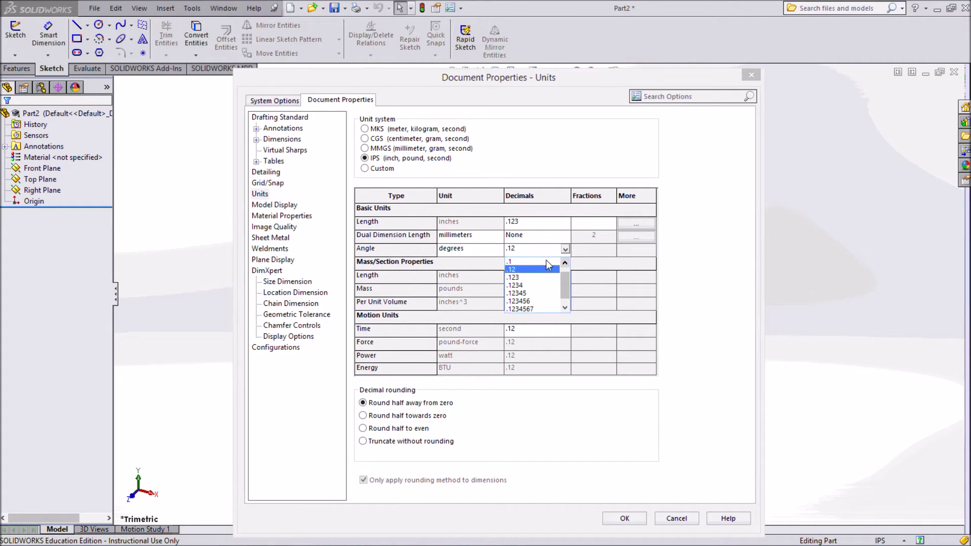
pyautogui.click(545, 259)
pyautogui.click(544, 252)
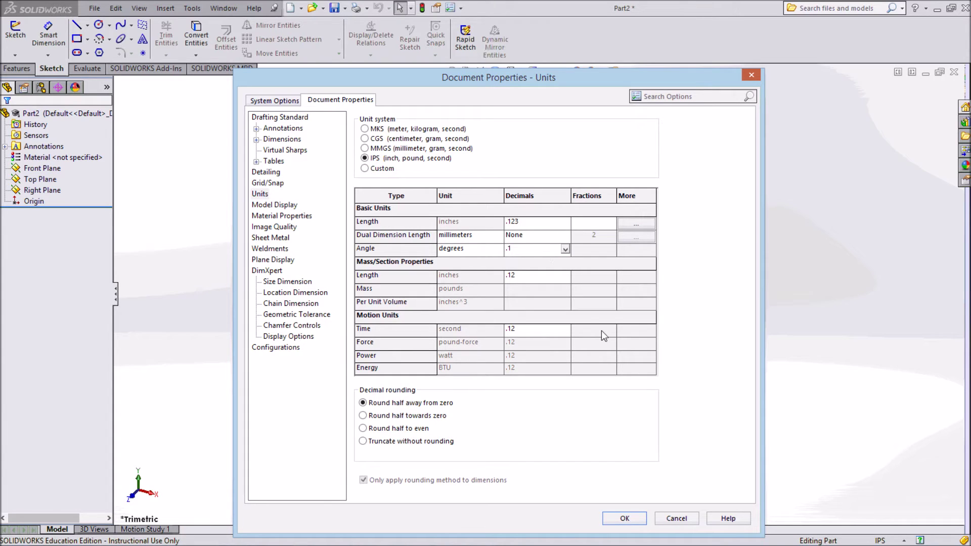
pyautogui.click(636, 517)
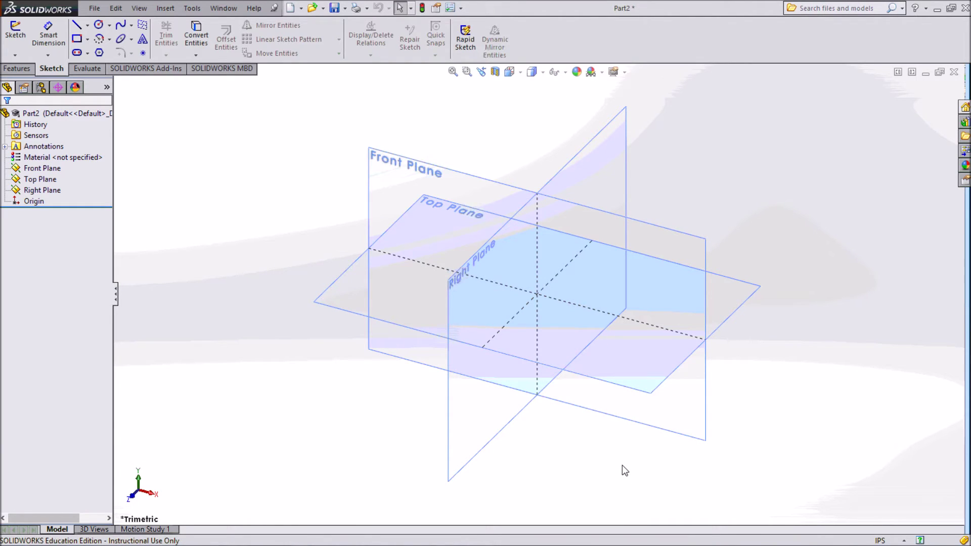
pyautogui.click(632, 436)
# Reopen Edit Document Units from the status bar to confirm the new precision
pyautogui.click(881, 542)
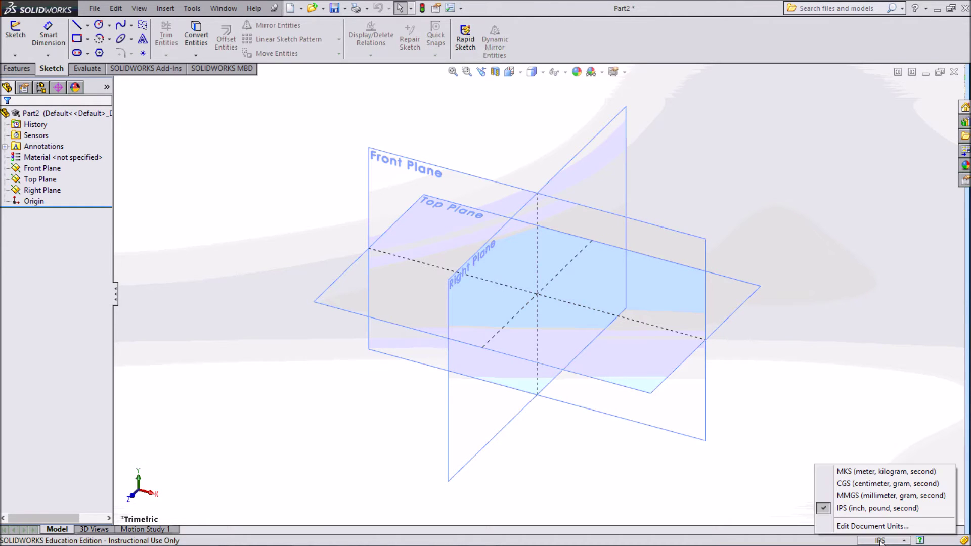
pyautogui.click(860, 525)
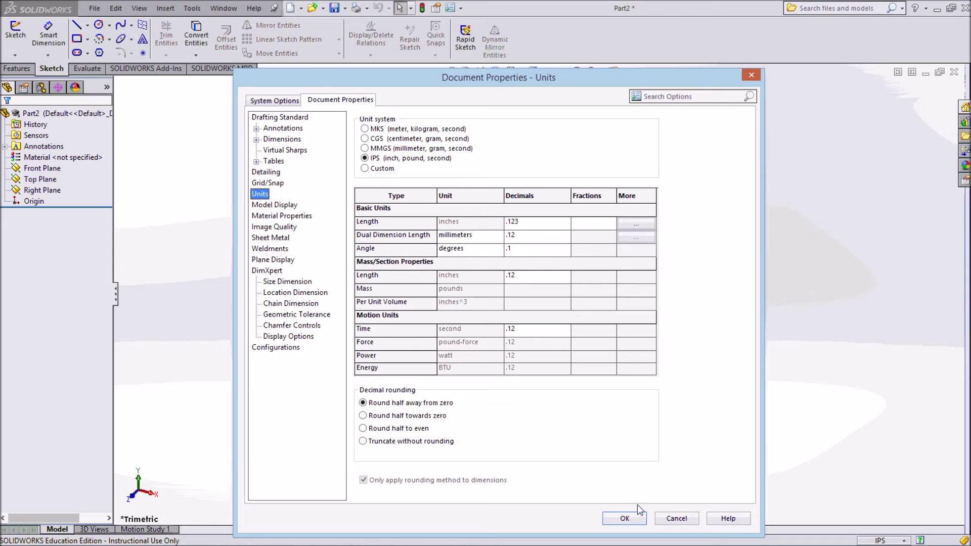
pyautogui.click(632, 519)
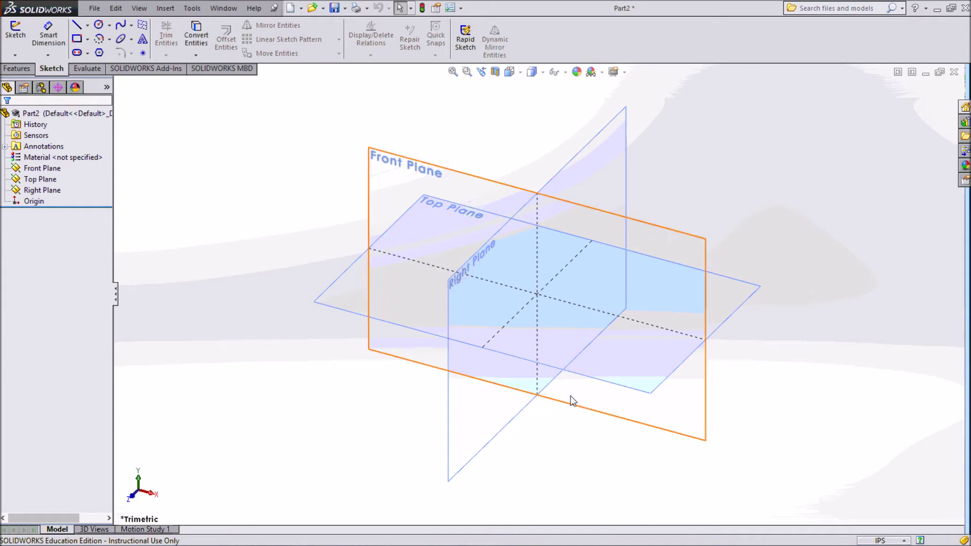
# Start Save As with the file type set to Part Templates (*.prtdot)
pyautogui.click(345, 9)
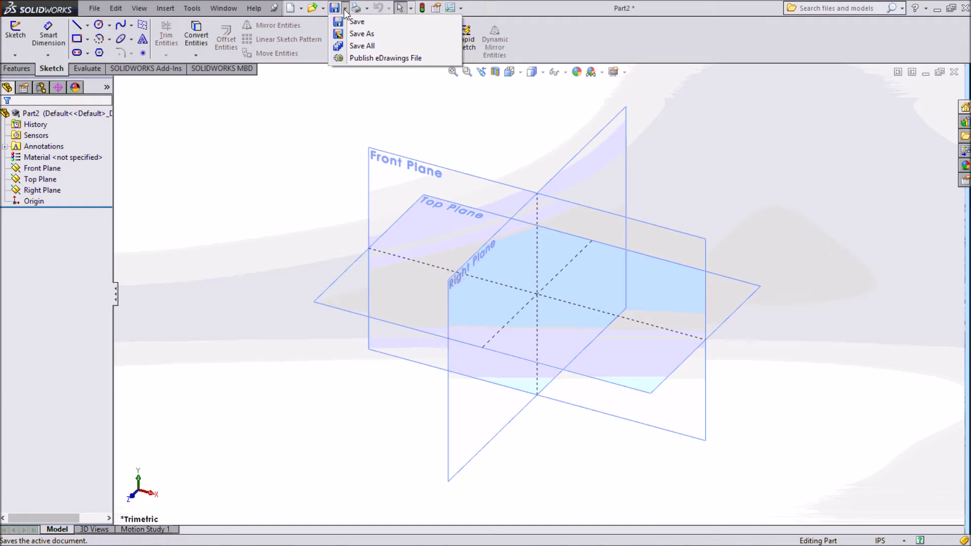
pyautogui.click(356, 34)
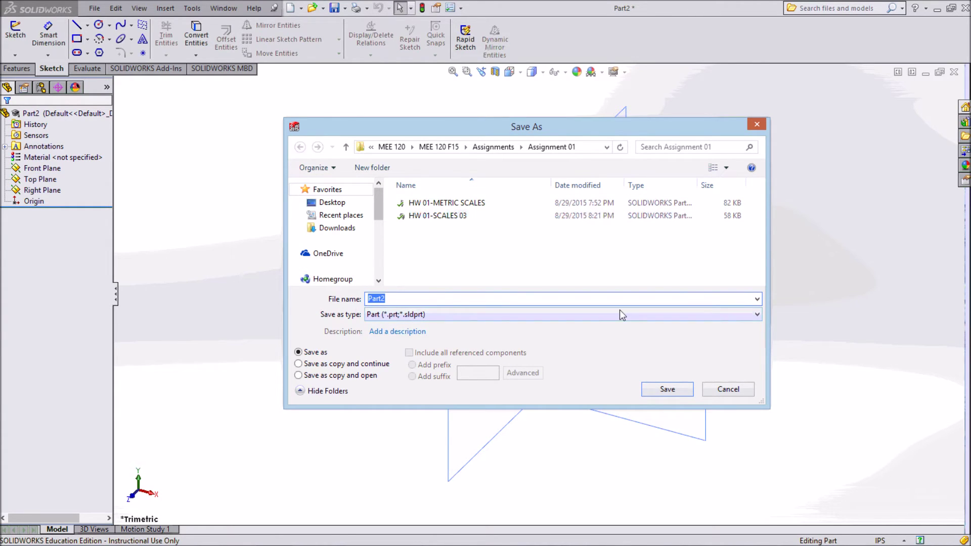
pyautogui.click(708, 317)
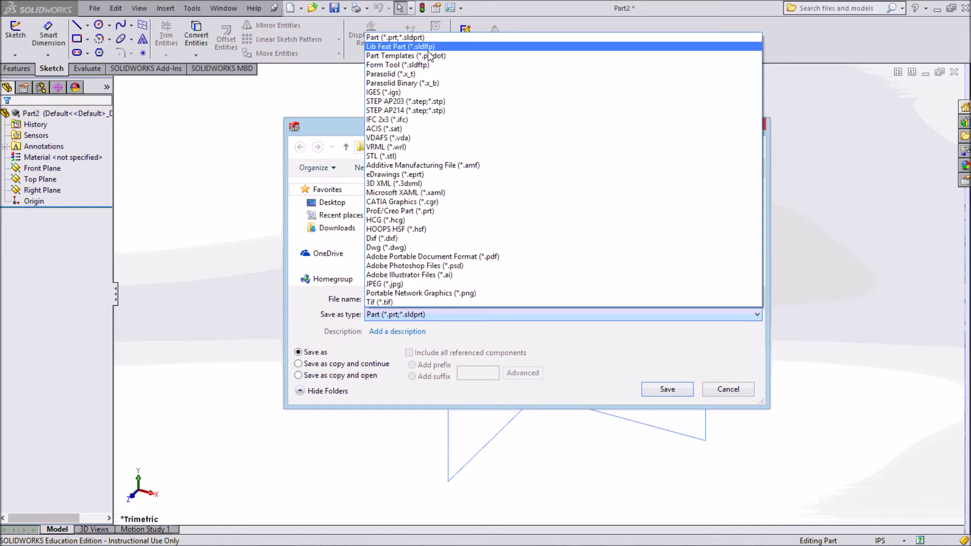
pyautogui.click(456, 57)
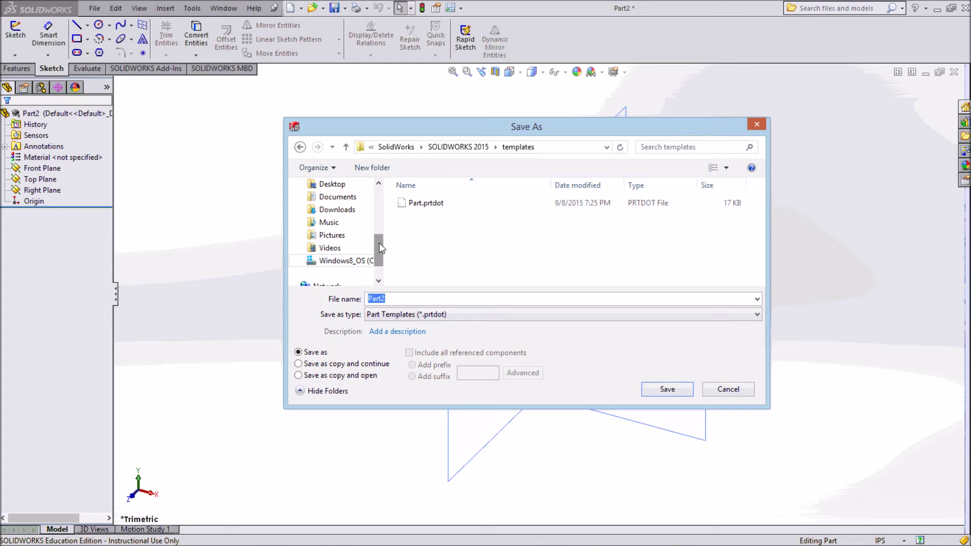
# Save it as Part-INCH in Google Drive > SolidWorks Files > templates folder
pyautogui.moveTo(382, 248); pyautogui.dragTo(382, 232)
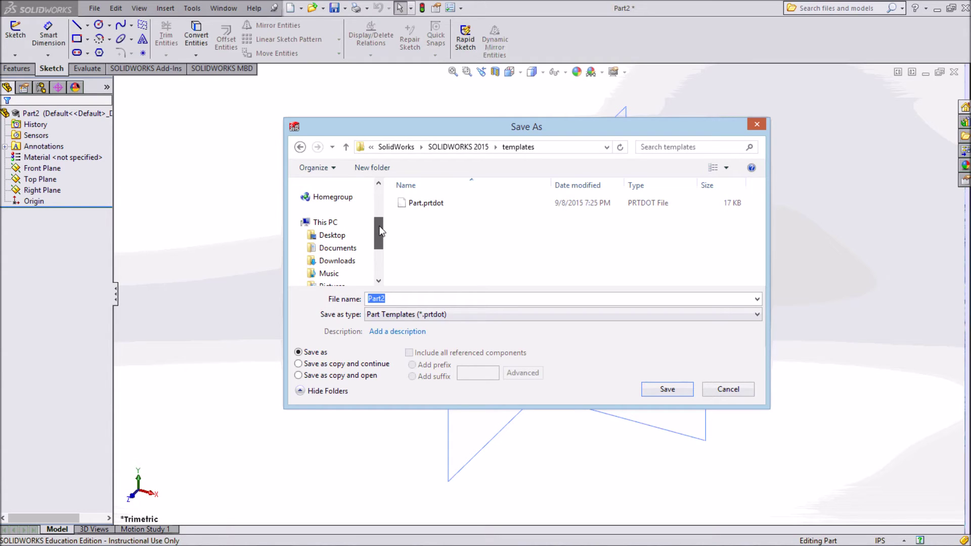
pyautogui.click(328, 235)
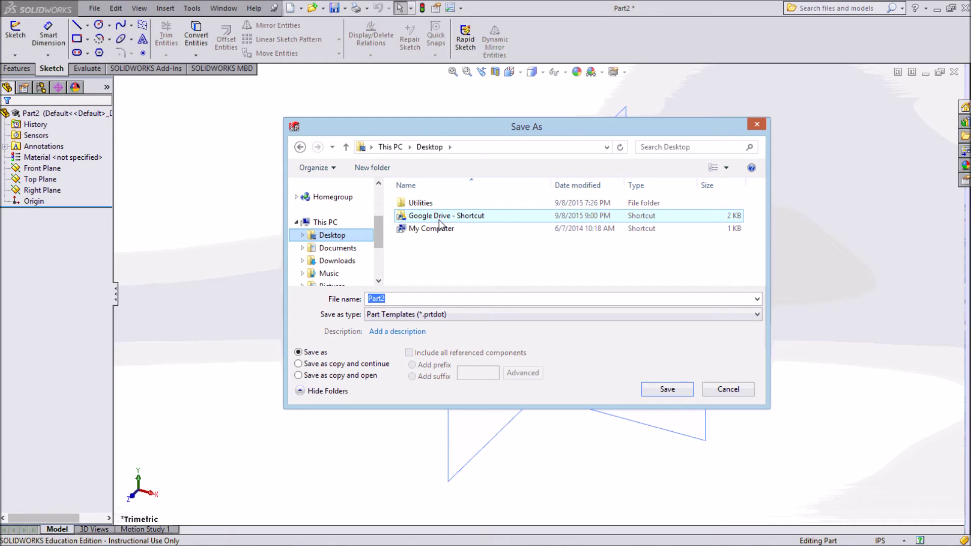
pyautogui.doubleClick(440, 217)
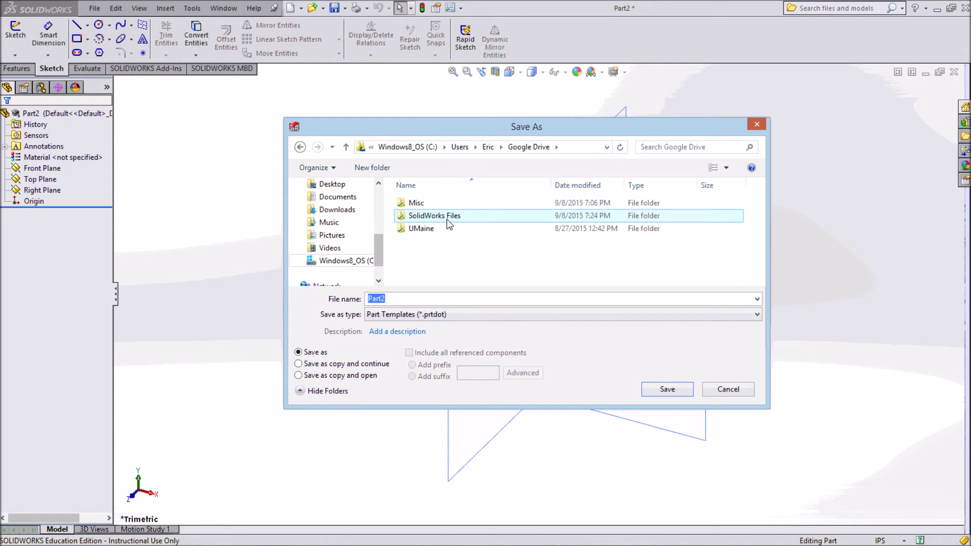
pyautogui.click(447, 220)
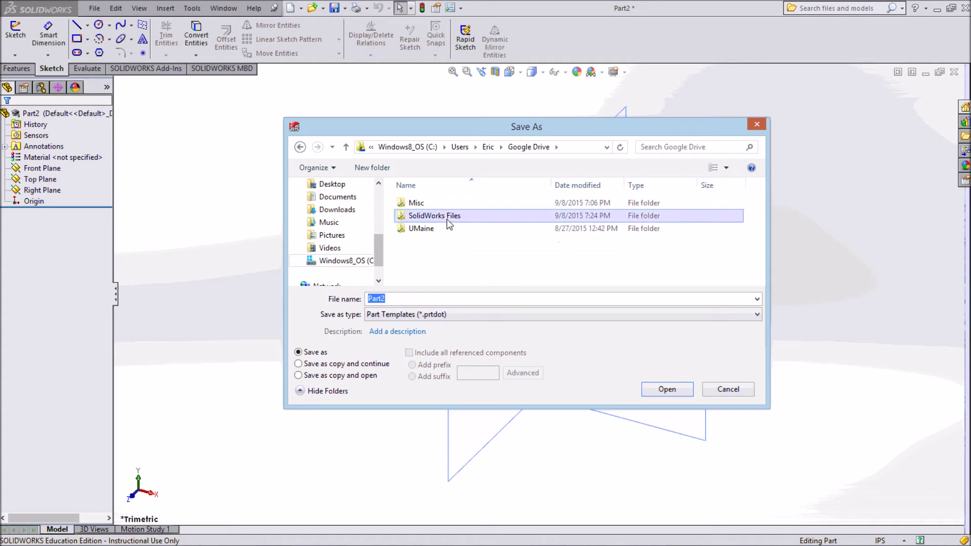
pyautogui.doubleClick(447, 219)
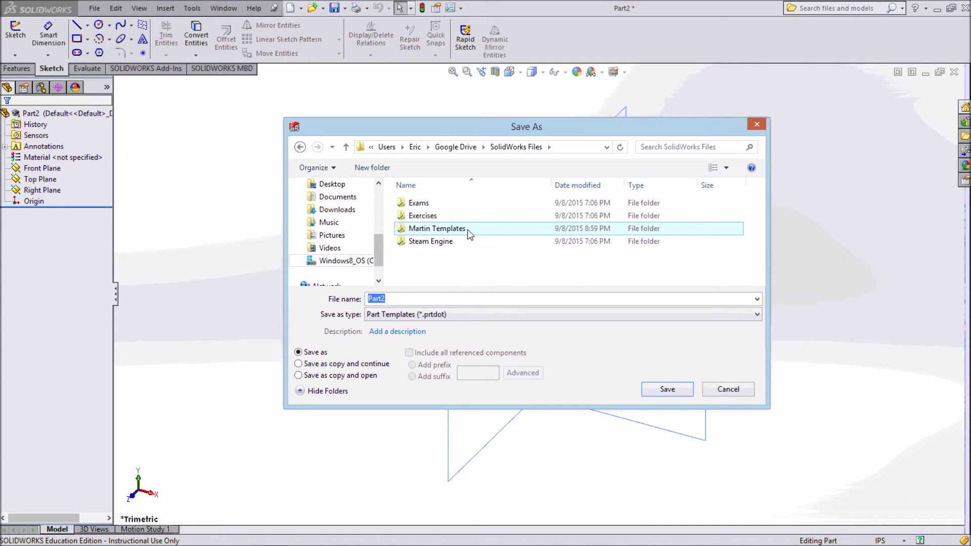
pyautogui.doubleClick(469, 230)
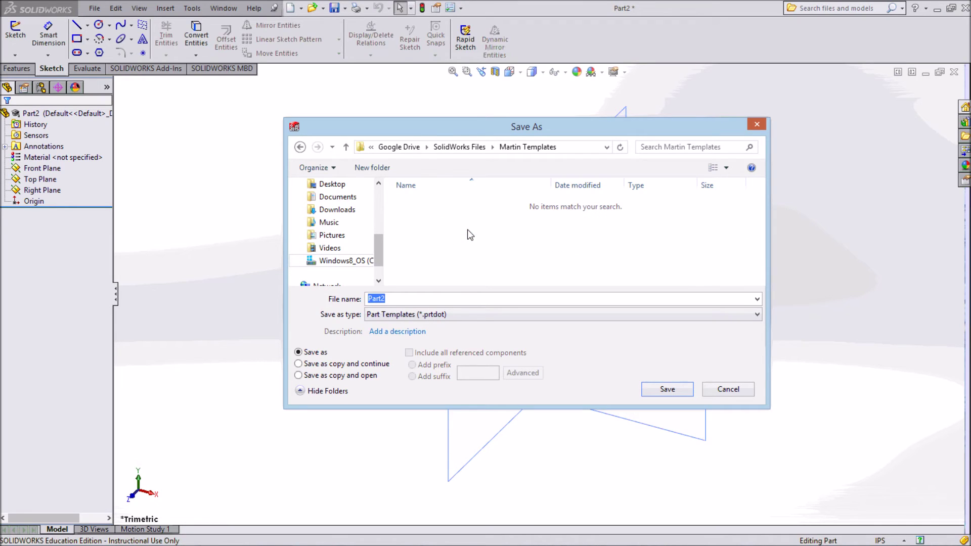
pyautogui.press('BackSpace')
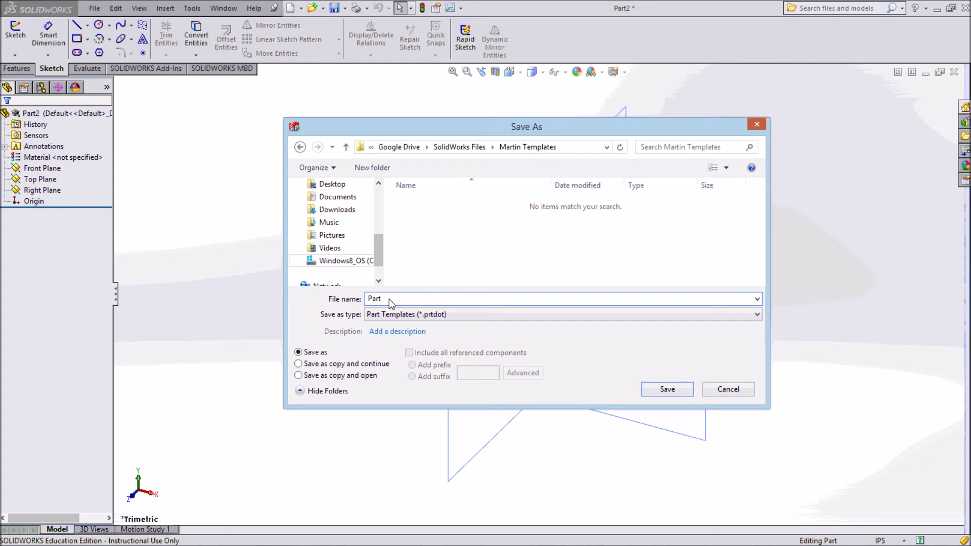
pyautogui.write('Part-INCH')
pyautogui.click(668, 393)
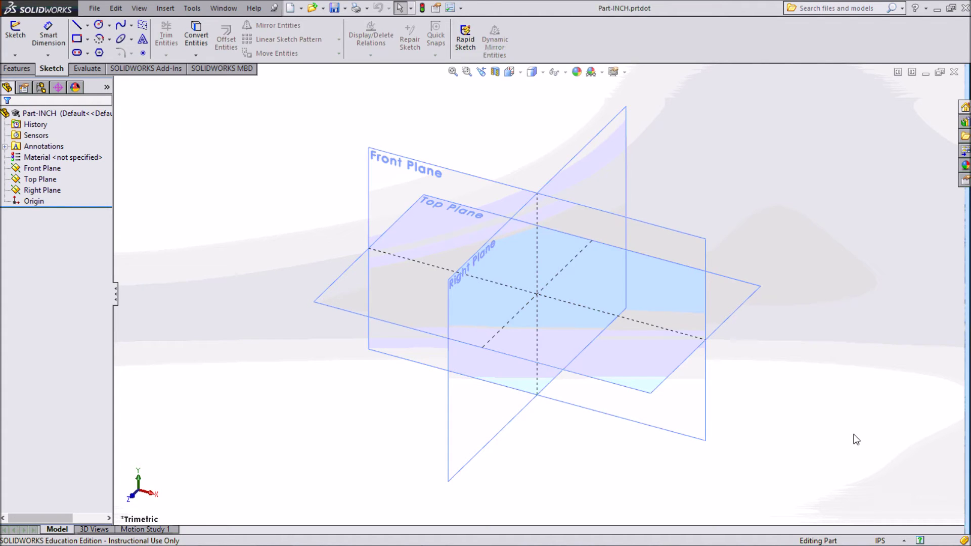
# Switch the document units to MMGS and set length decimals to .12
pyautogui.click(896, 541)
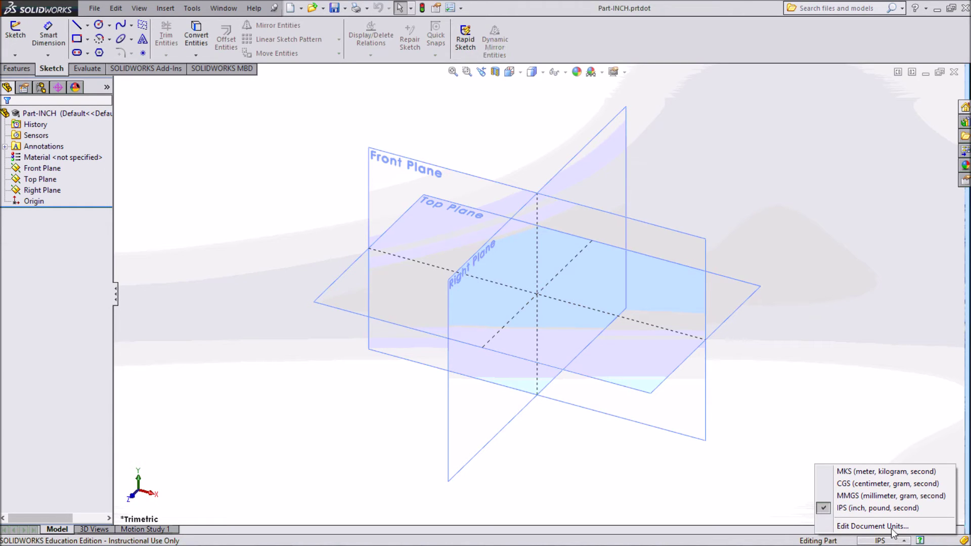
pyautogui.click(890, 496)
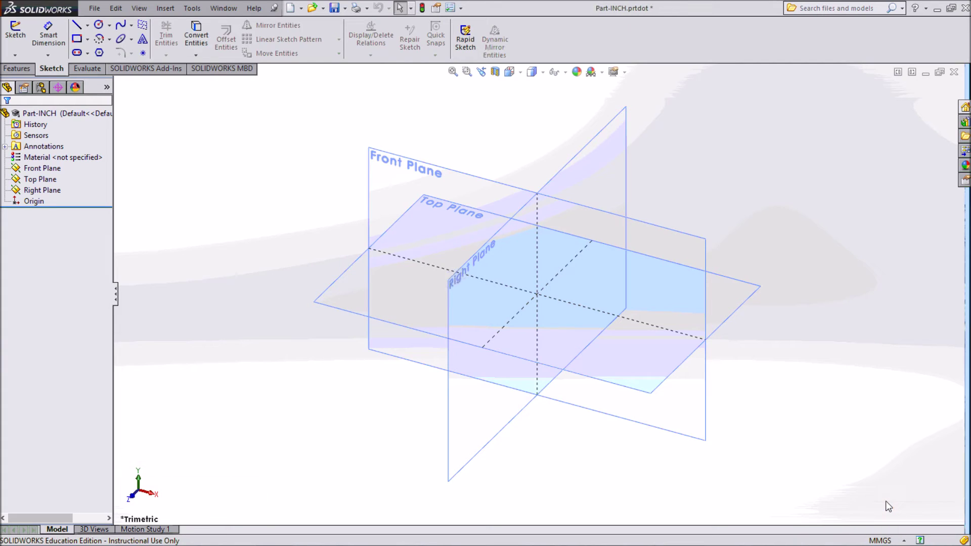
pyautogui.click(891, 540)
pyautogui.click(890, 526)
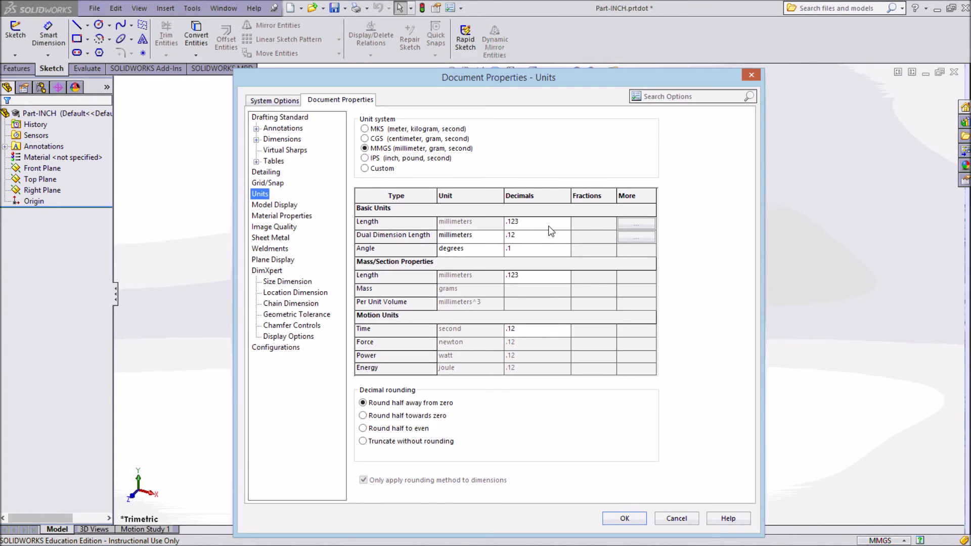
pyautogui.click(547, 224)
pyautogui.click(566, 222)
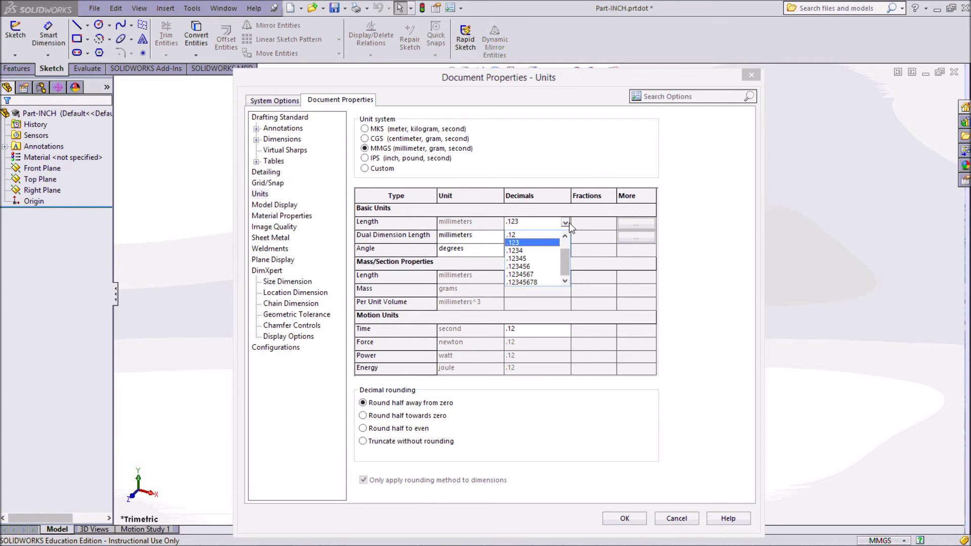
pyautogui.click(546, 234)
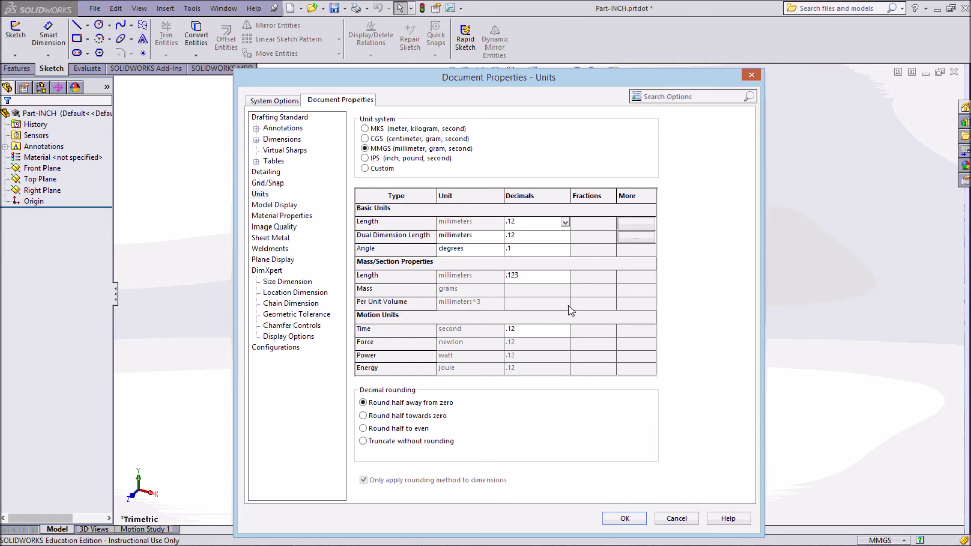
pyautogui.click(625, 518)
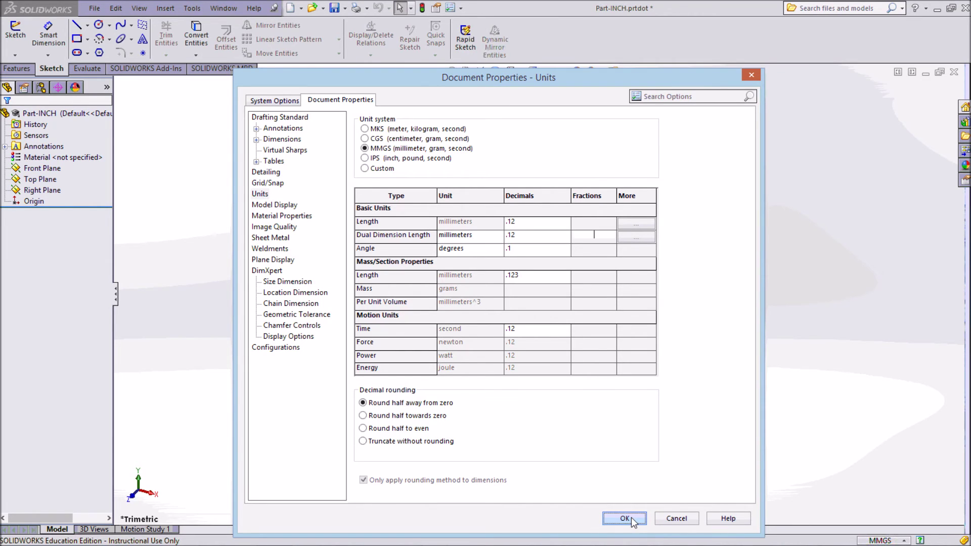
pyautogui.click(625, 518)
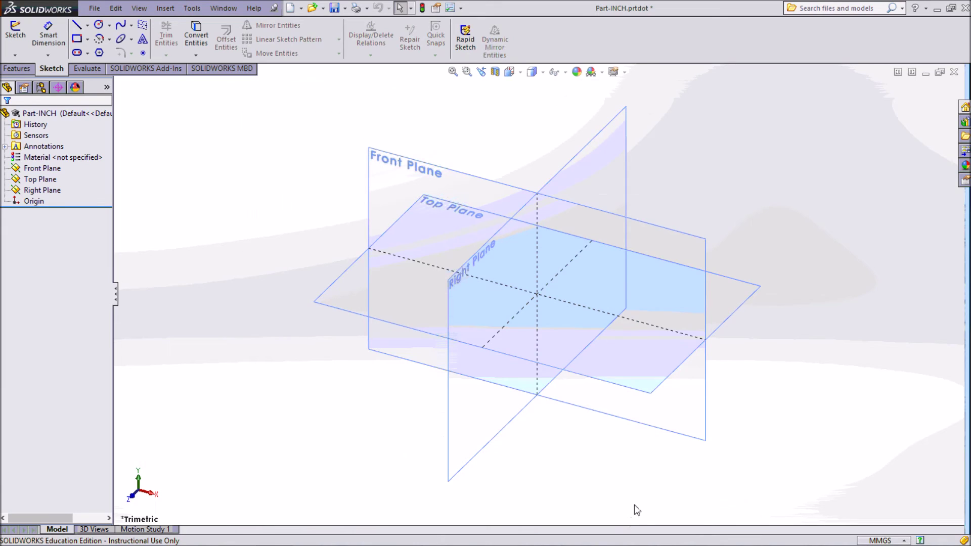
pyautogui.click(347, 11)
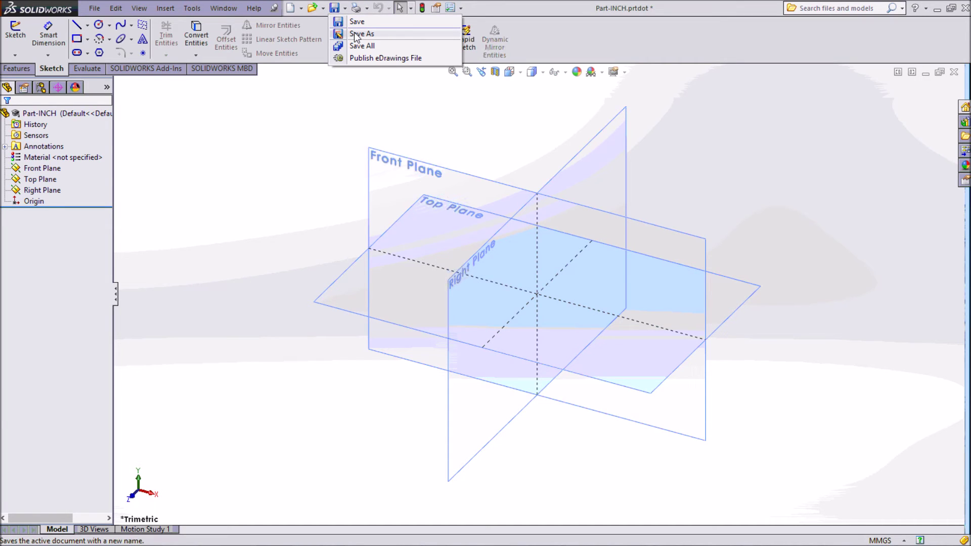
# Rename the file from Part-INCH to Part-MM and save it as a part template
pyautogui.click(355, 34)
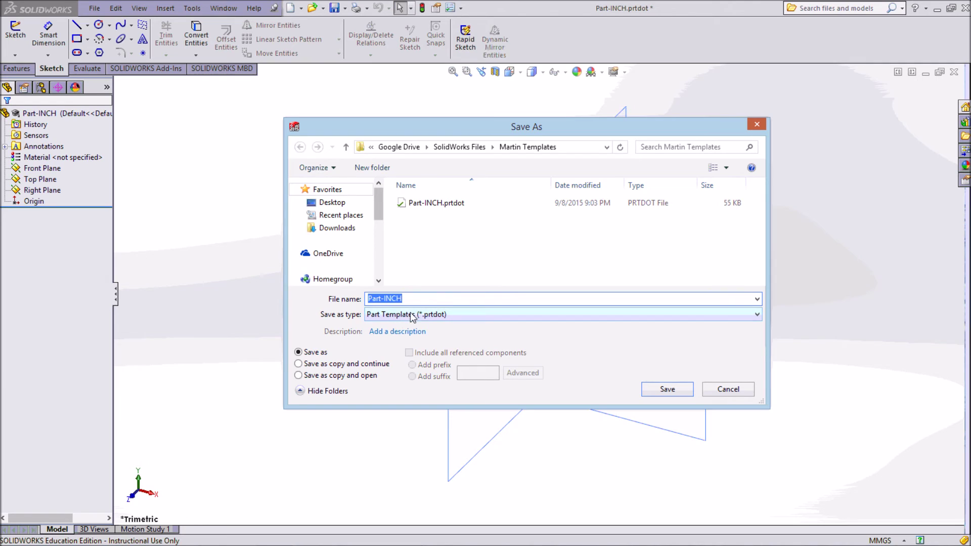
pyautogui.click(418, 296)
pyautogui.press('BackSpace')
pyautogui.press('BackSpace')
pyautogui.press('BackSpace')
pyautogui.press('BackSpace')
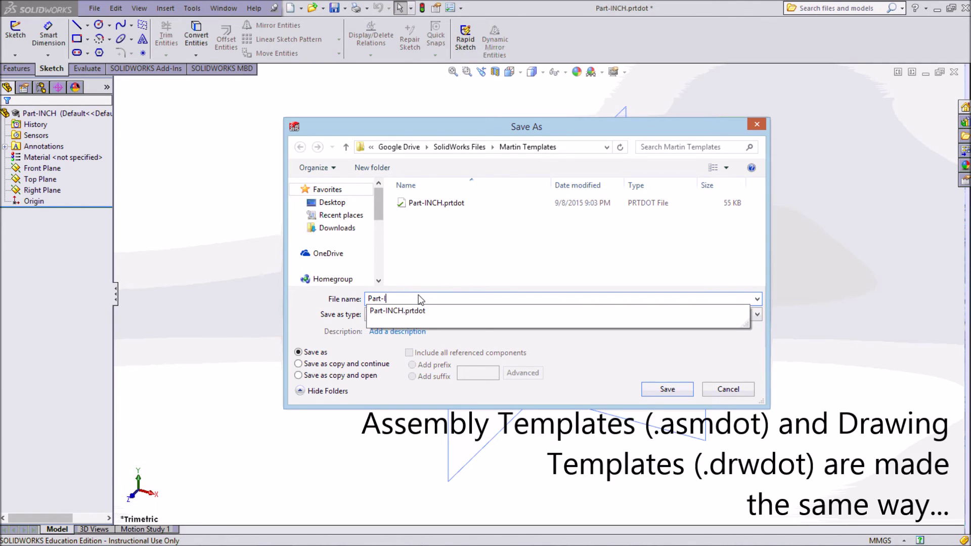
pyautogui.write('MM')
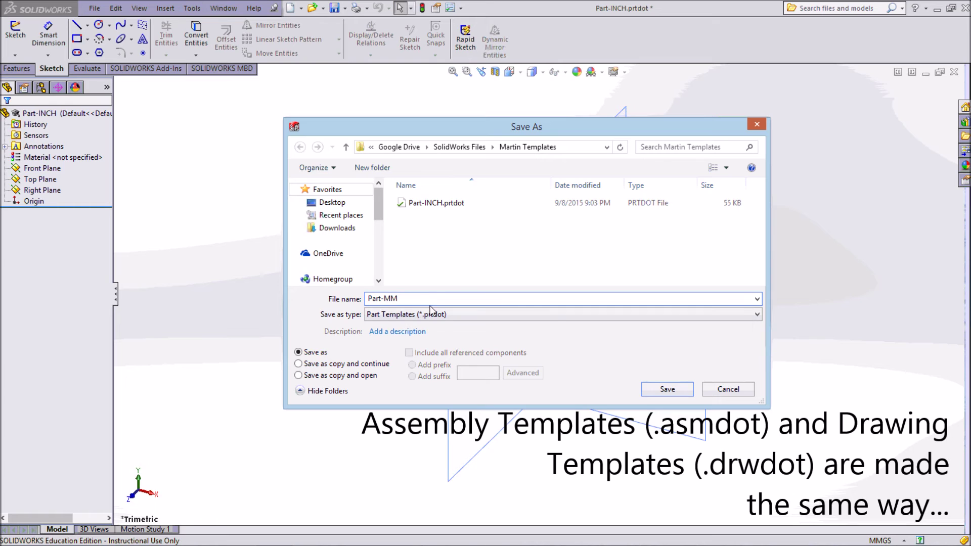
pyautogui.click(663, 390)
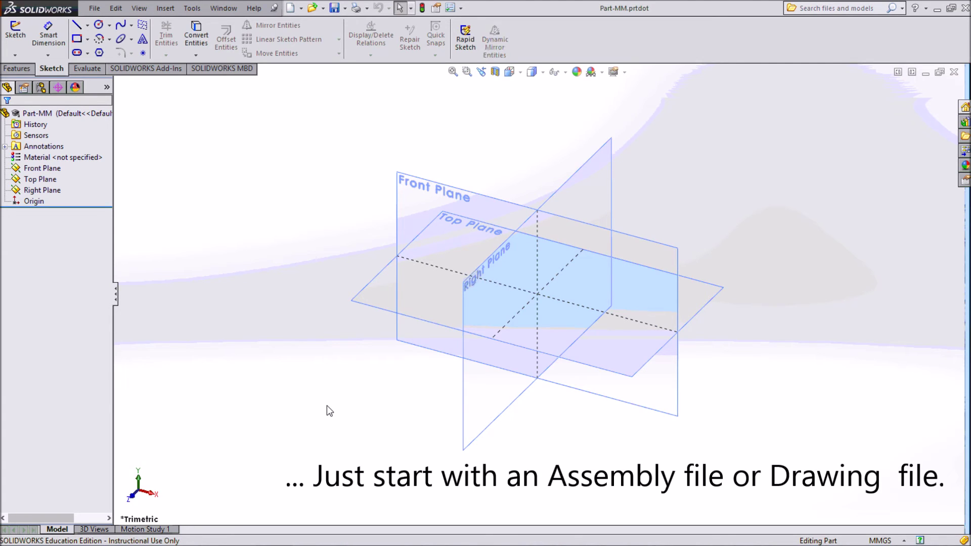
# Close Part-MM, then browse the New dialog's template tabs and cancel it
pyautogui.click(955, 80)
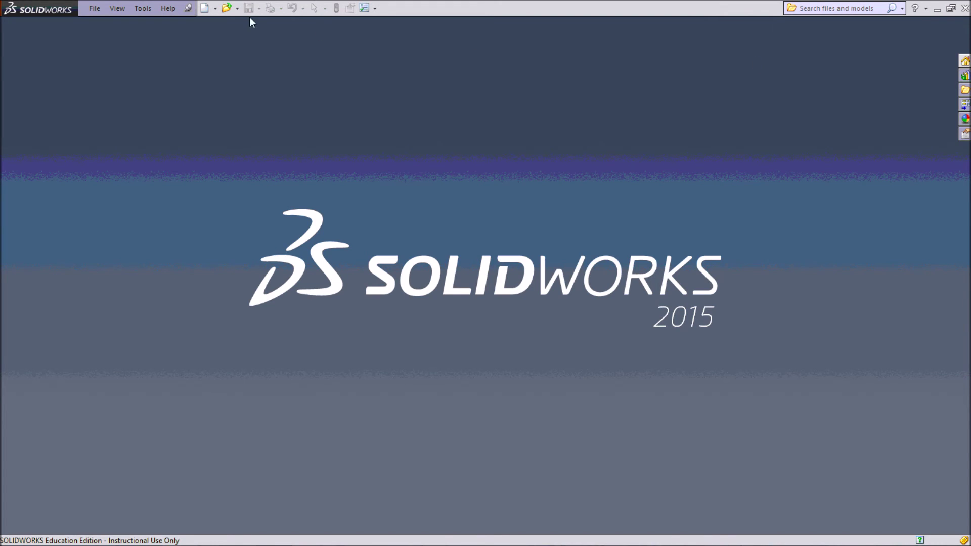
pyautogui.click(206, 9)
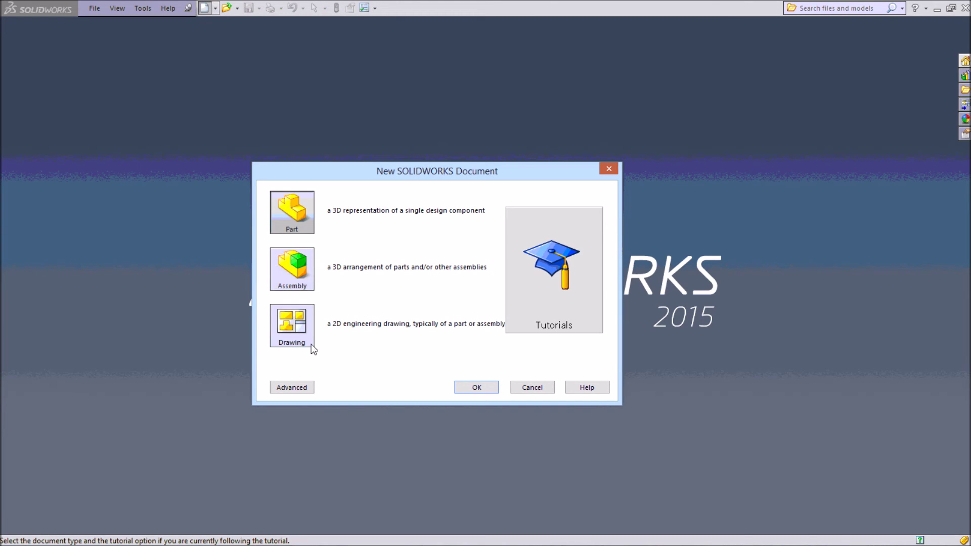
pyautogui.click(302, 391)
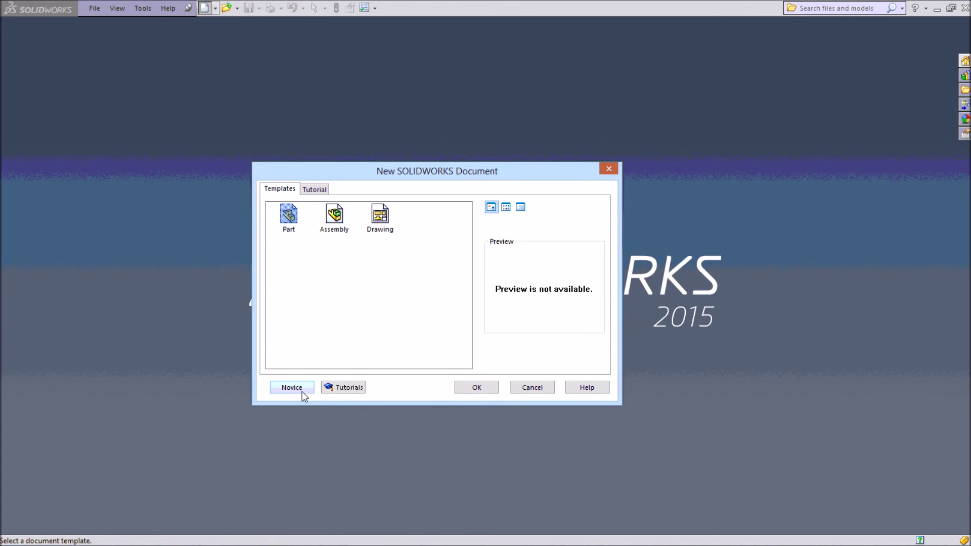
pyautogui.click(314, 191)
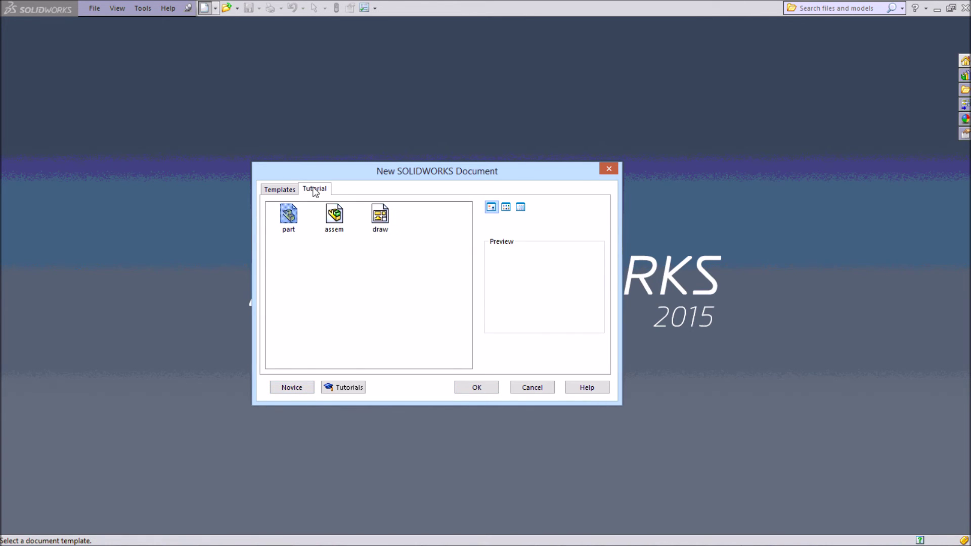
pyautogui.click(277, 189)
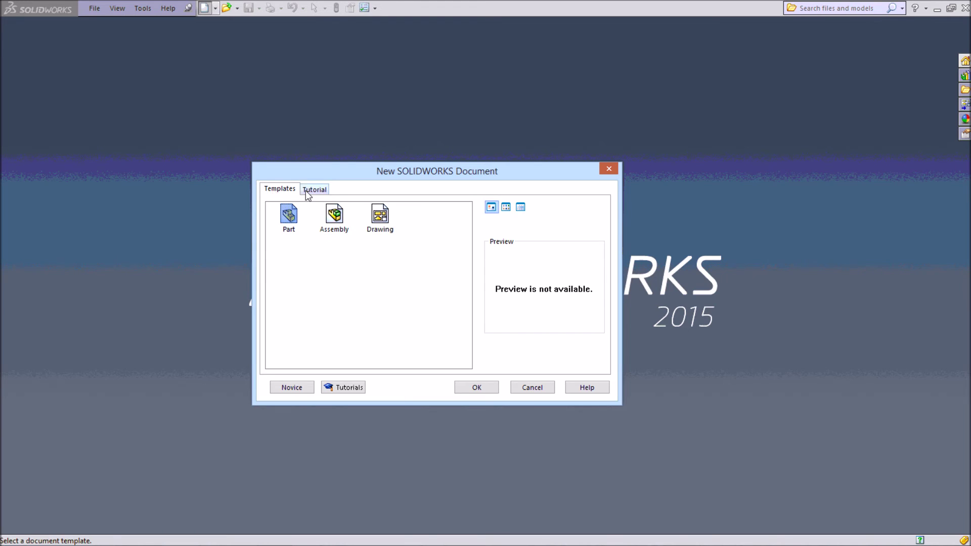
pyautogui.click(314, 189)
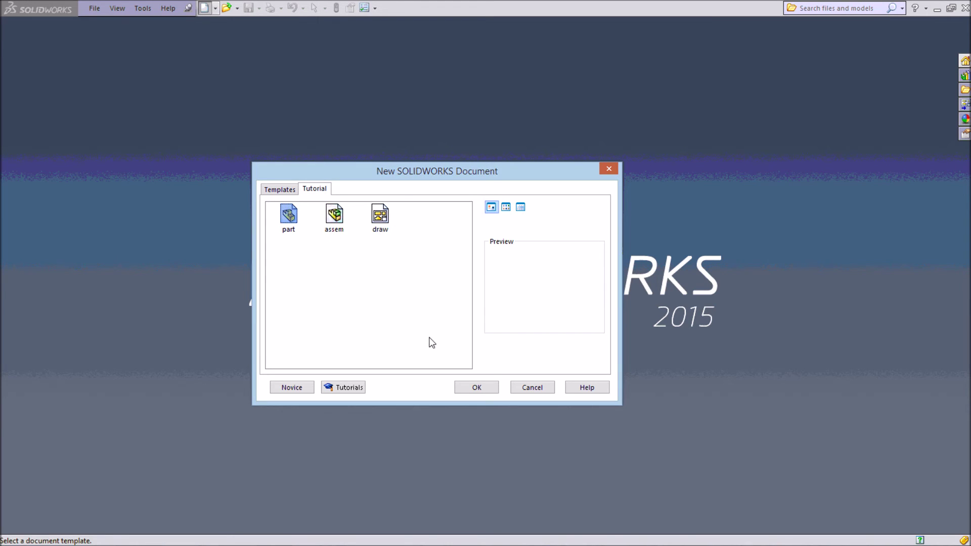
pyautogui.click(526, 384)
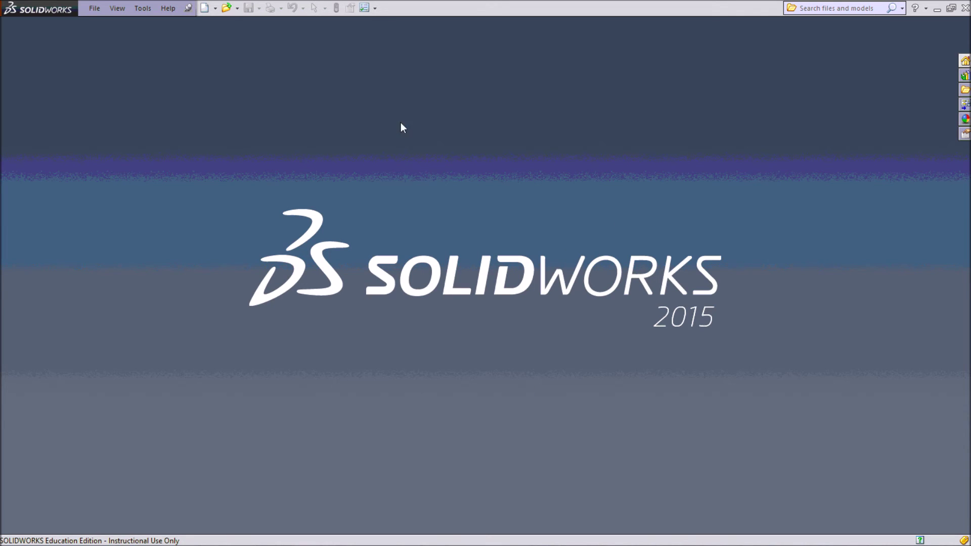
# Open System Options > File Locations for Document Templates and begin adding the Martin Templates folder
pyautogui.click(374, 11)
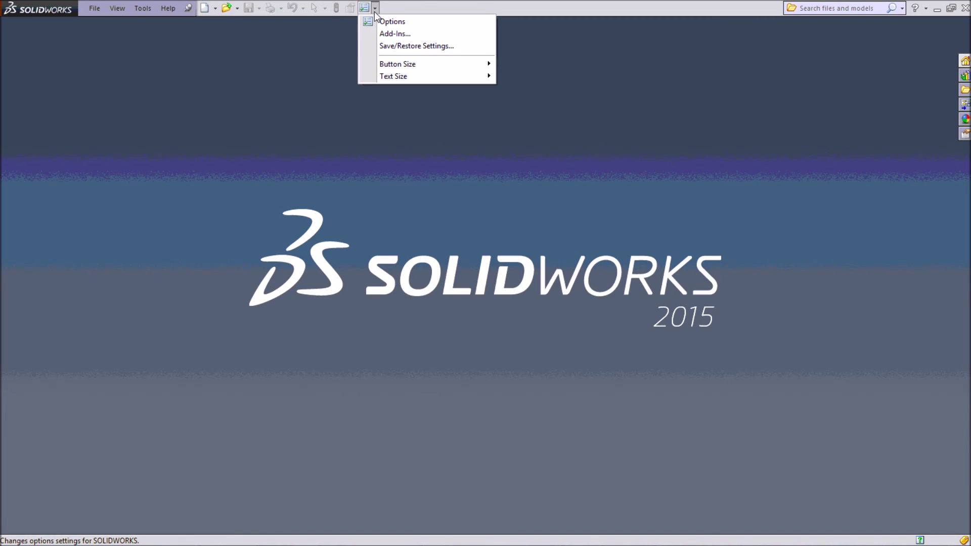
pyautogui.click(377, 21)
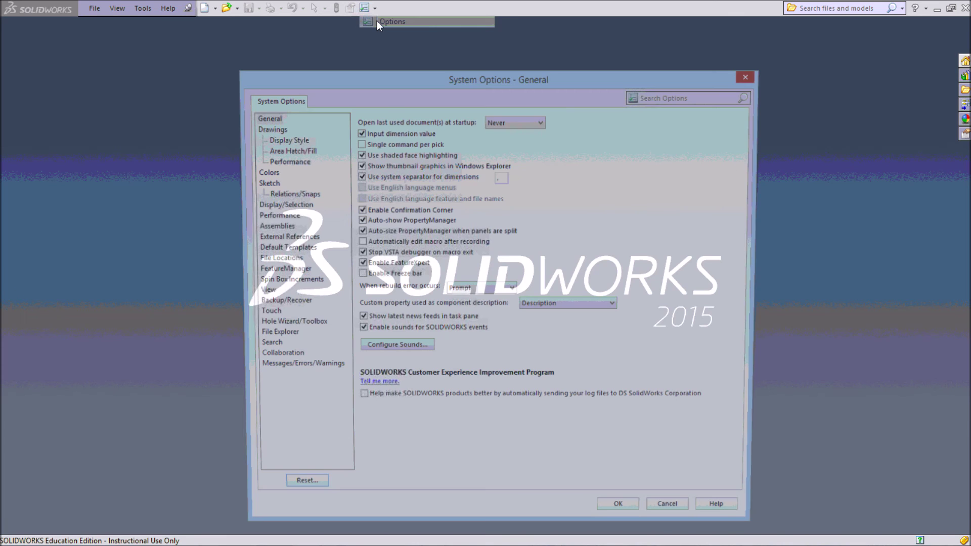
pyautogui.click(259, 105)
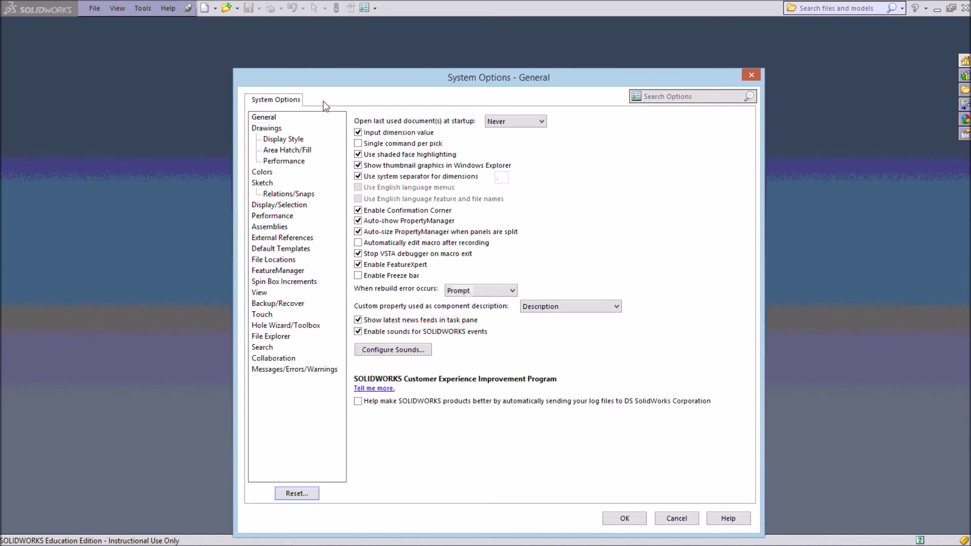
pyautogui.click(273, 104)
pyautogui.click(273, 104)
pyautogui.click(269, 259)
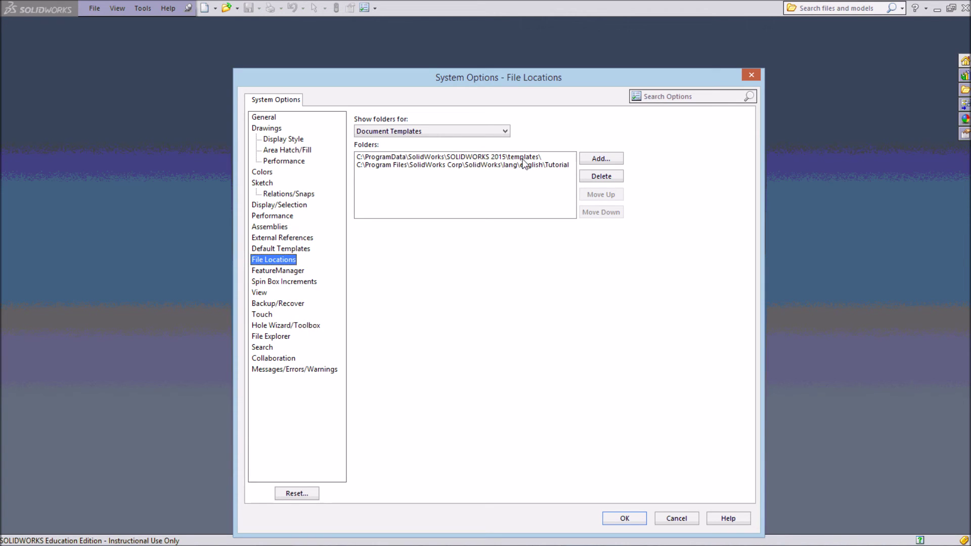
pyautogui.click(506, 159)
pyautogui.click(547, 169)
# Add the Martin Templates folder from Google Drive > SolidWorks Files as a template location and accept the search-path prompt
pyautogui.click(603, 157)
pyautogui.click(604, 158)
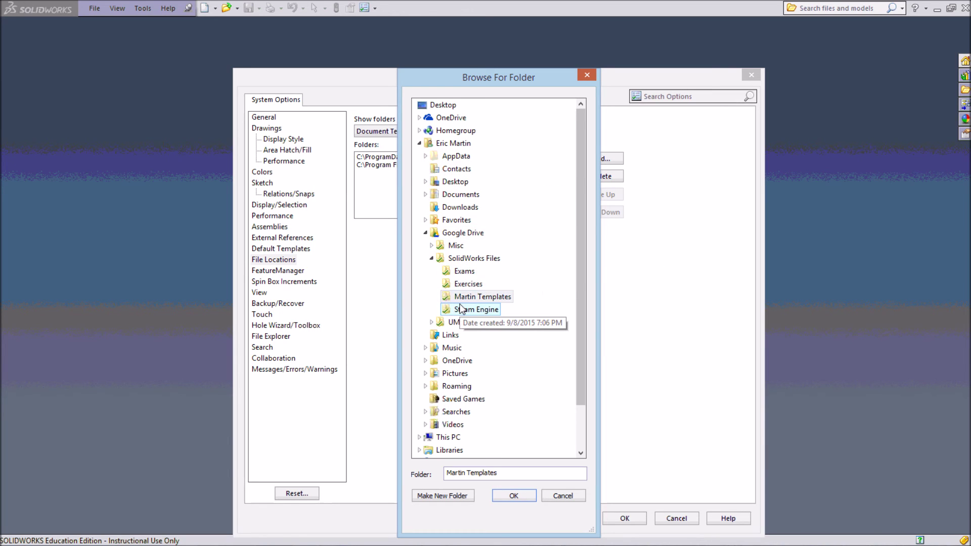
pyautogui.click(508, 301)
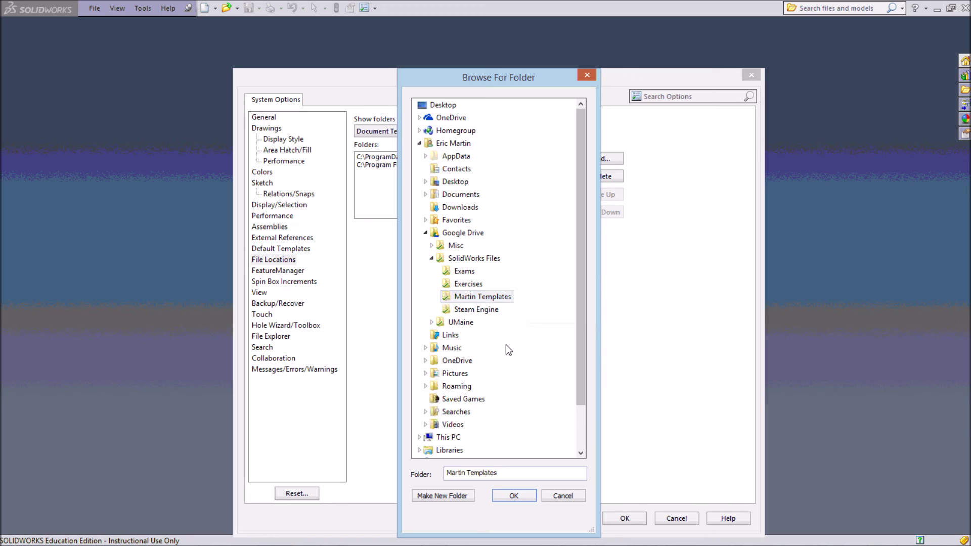
pyautogui.click(510, 498)
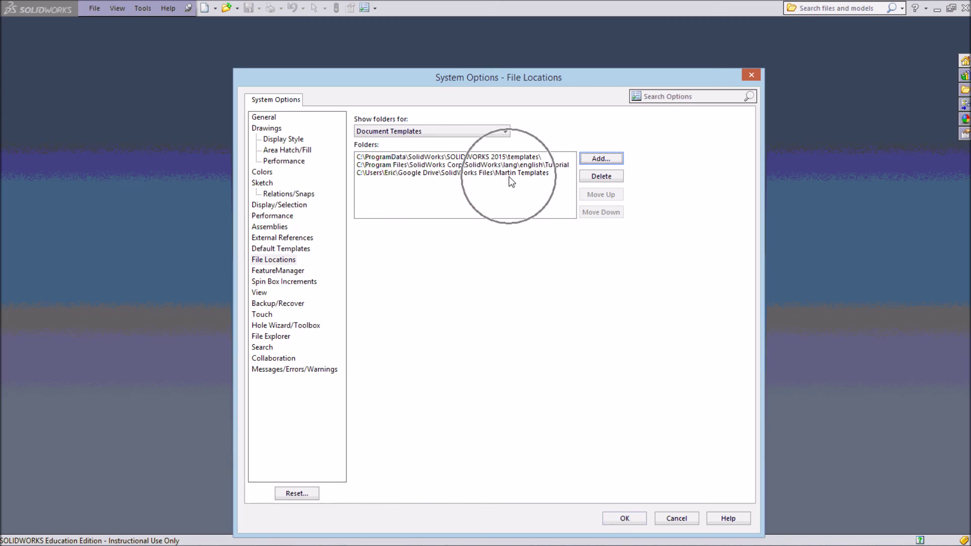
pyautogui.click(628, 518)
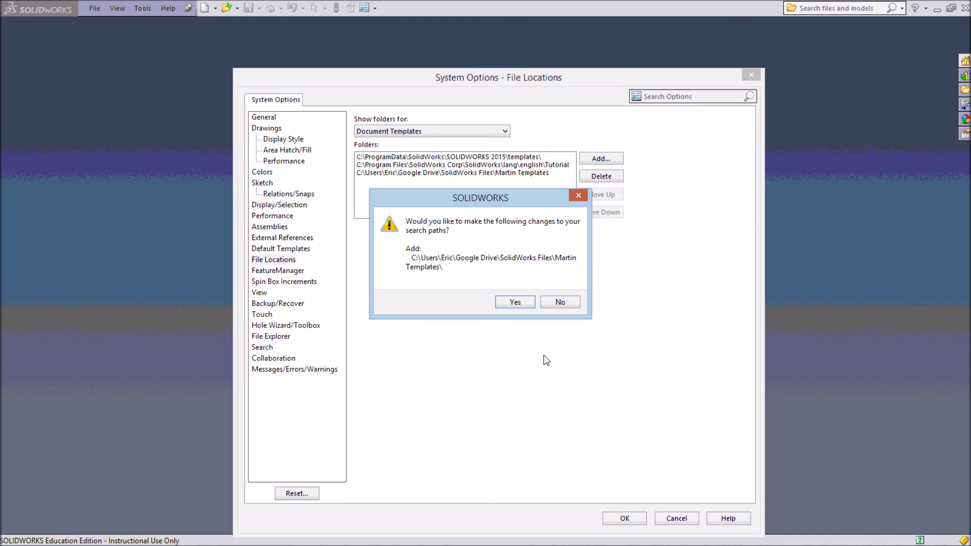
pyautogui.click(512, 300)
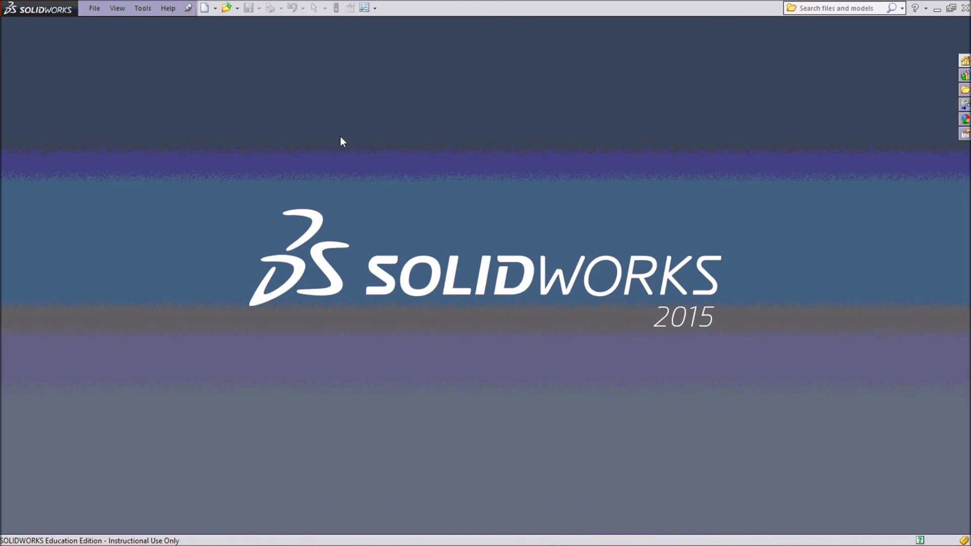
# Open the New Document dialog in Advanced view on the Martin Templates tab listing Part-INCH and Part-MM
pyautogui.click(206, 8)
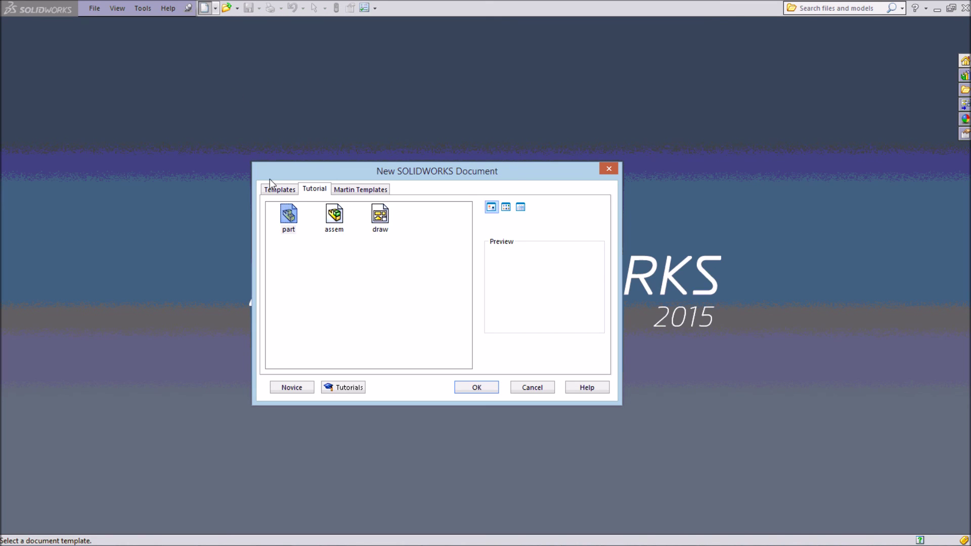
pyautogui.click(304, 390)
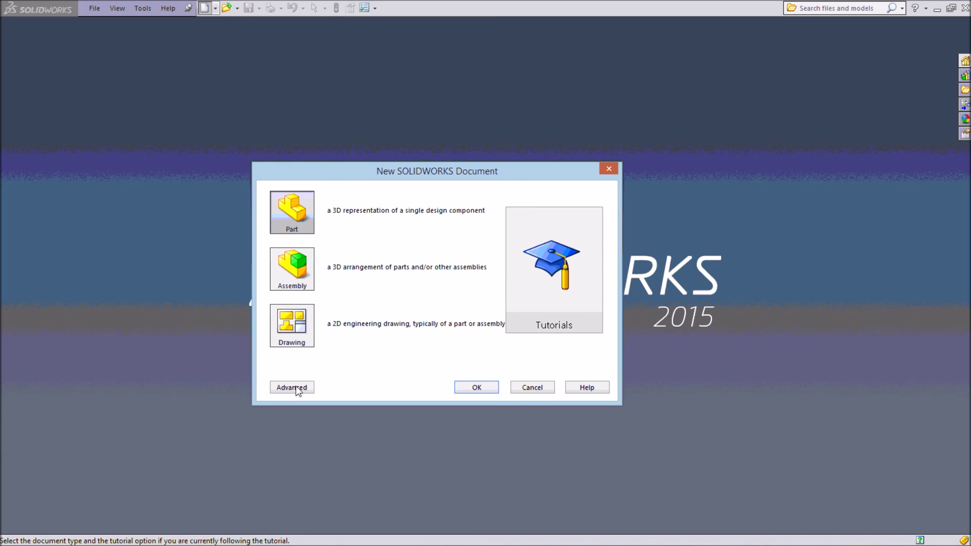
pyautogui.click(297, 389)
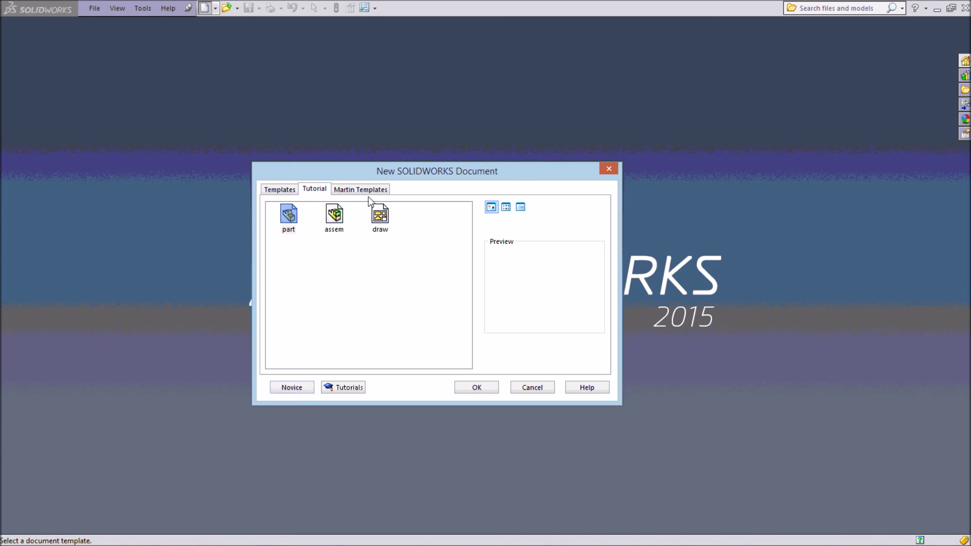
pyautogui.click(293, 190)
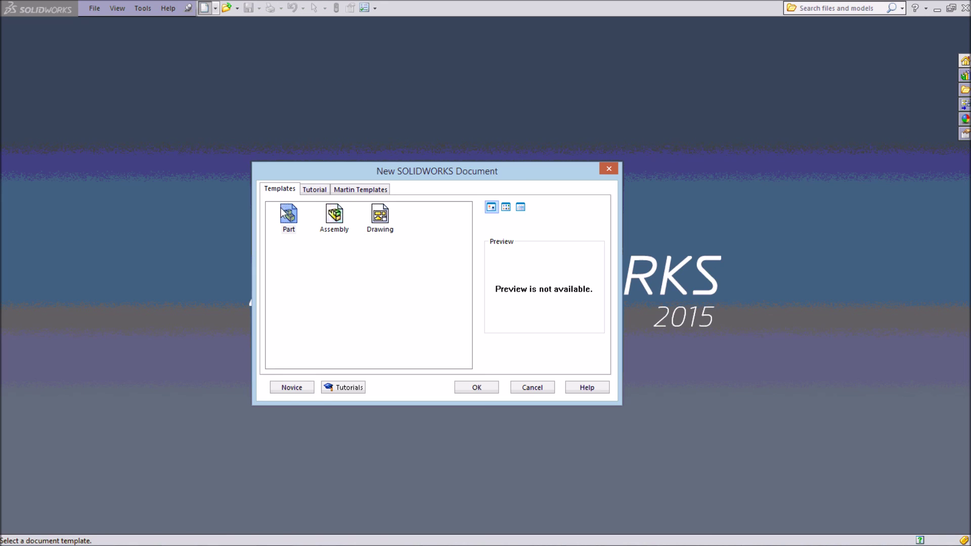
pyautogui.click(281, 191)
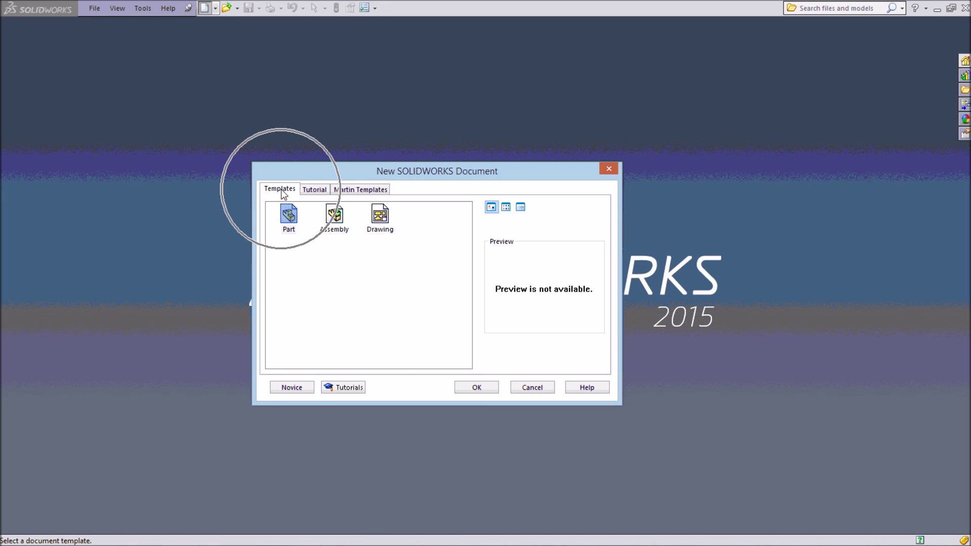
pyautogui.click(314, 190)
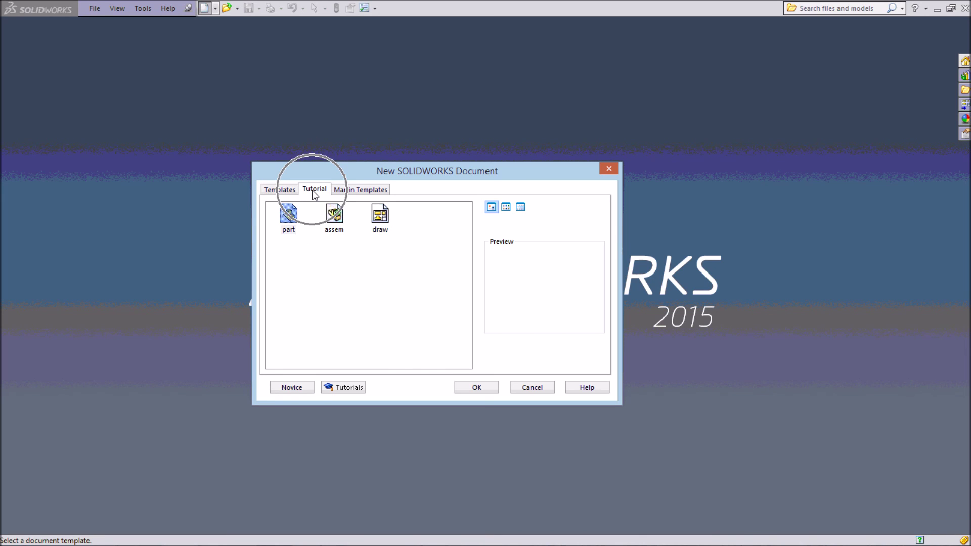
pyautogui.click(370, 192)
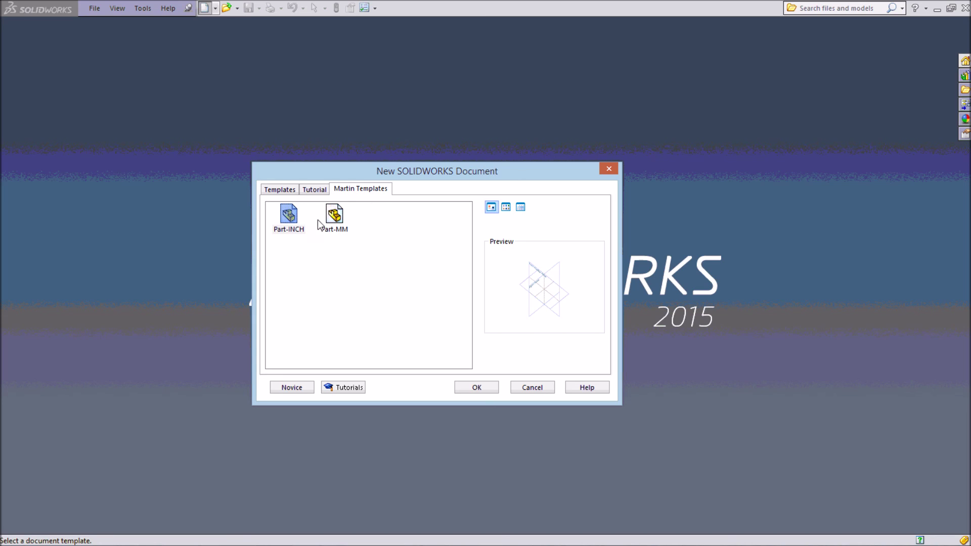
# Create Part3 from the Part-INCH template and verify its document units are IPS
pyautogui.click(474, 388)
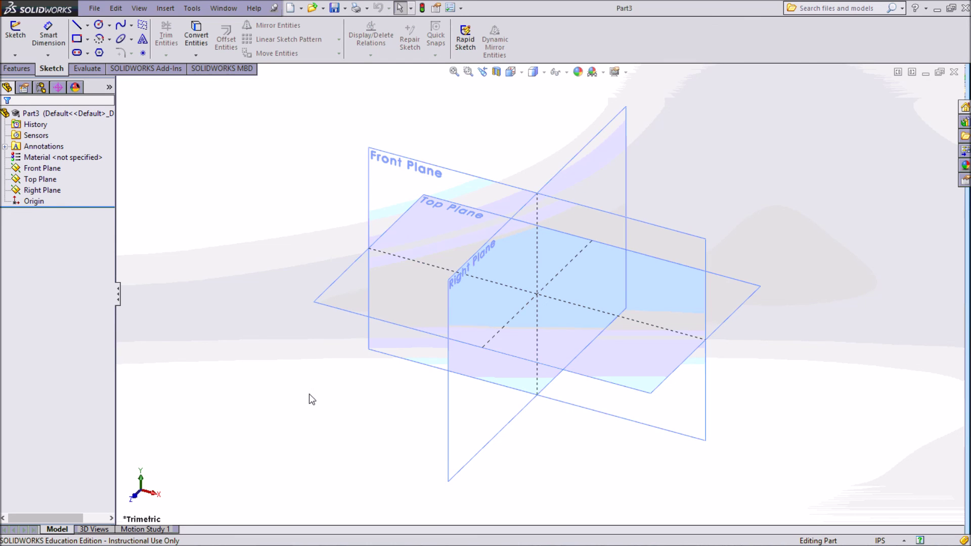
pyautogui.click(879, 541)
pyautogui.click(882, 526)
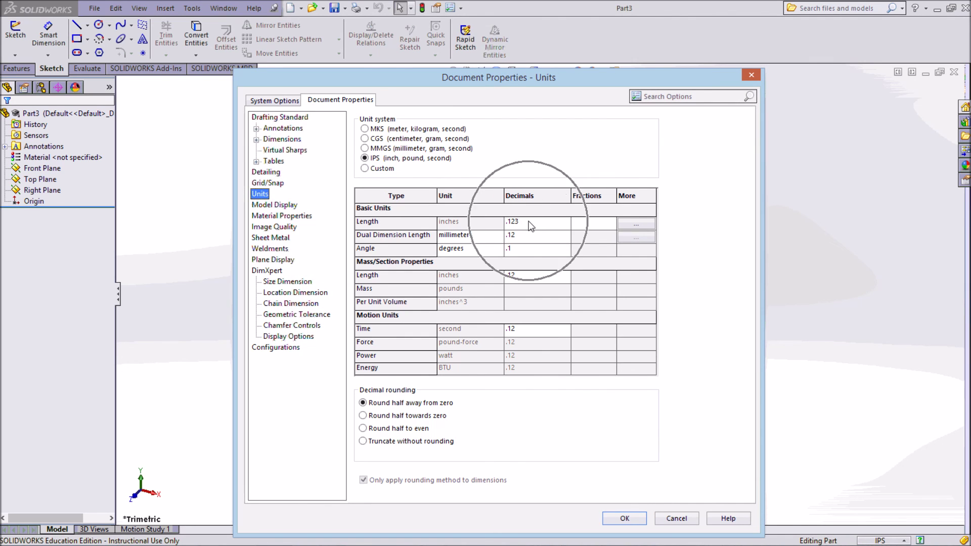
pyautogui.click(613, 517)
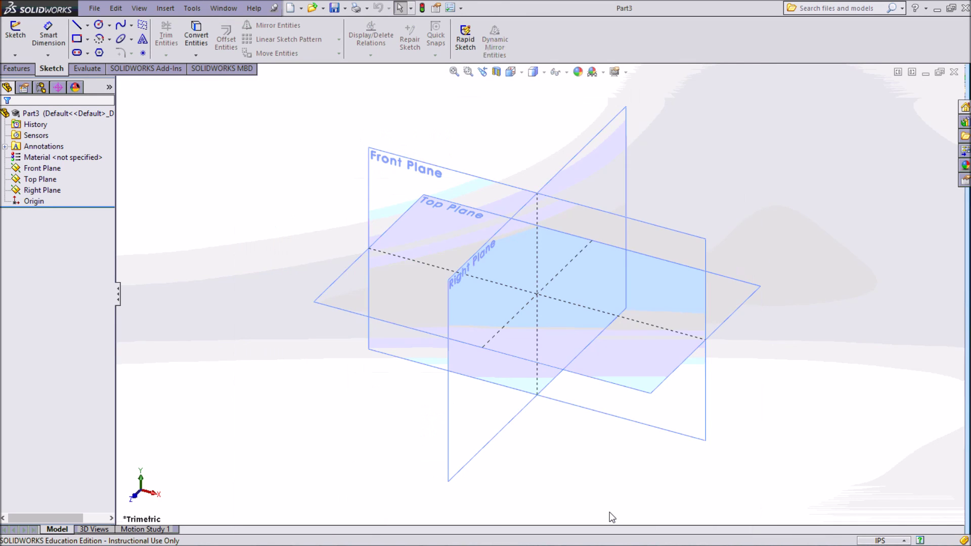